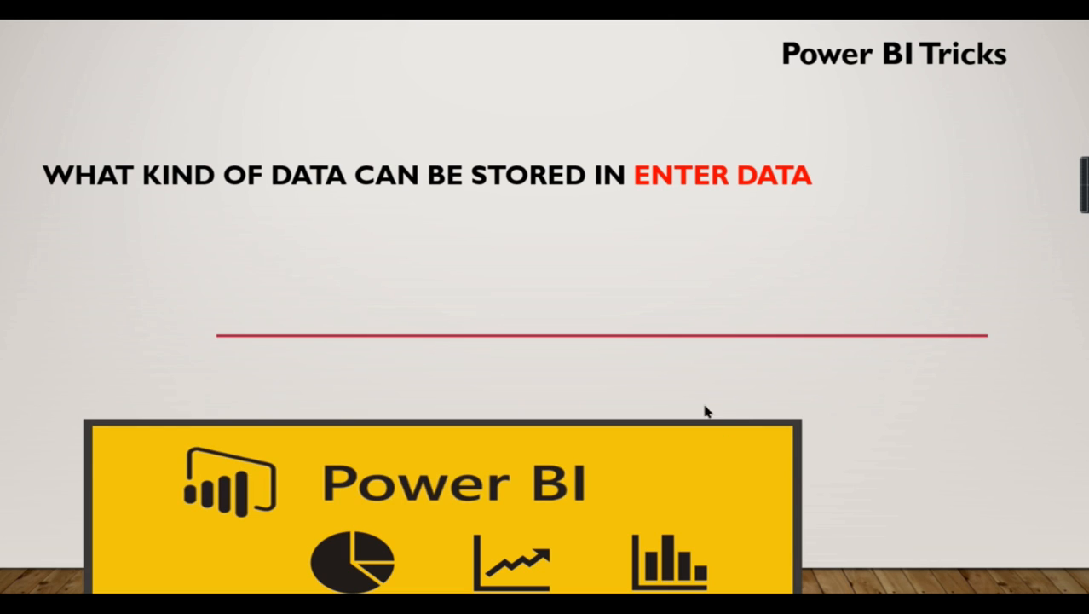
End the slide show and switch to the Power Query Editor
click(651, 463)
key(Escape)
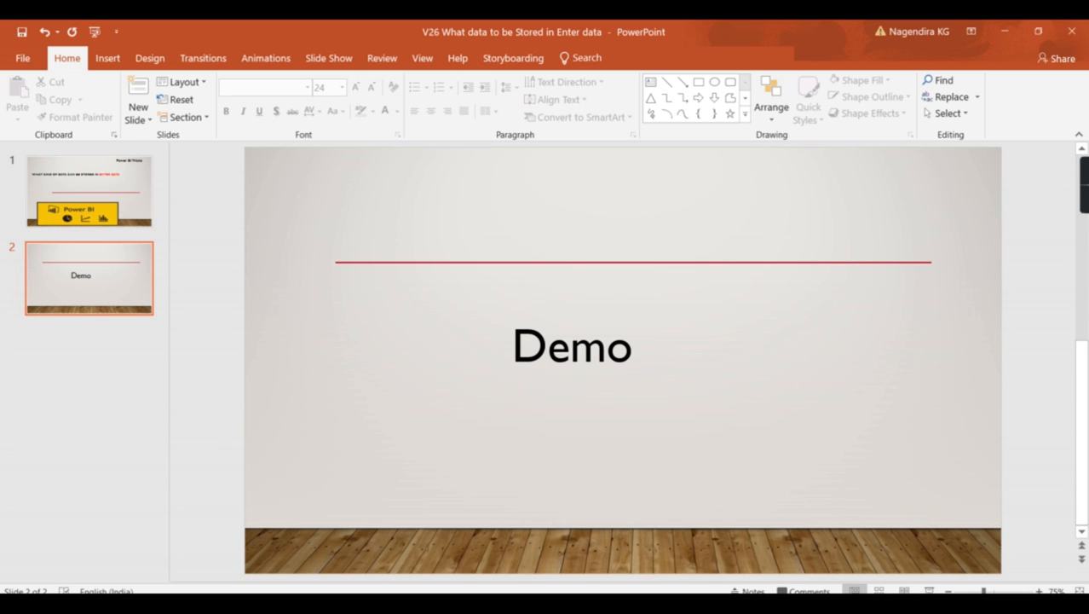
click(649, 570)
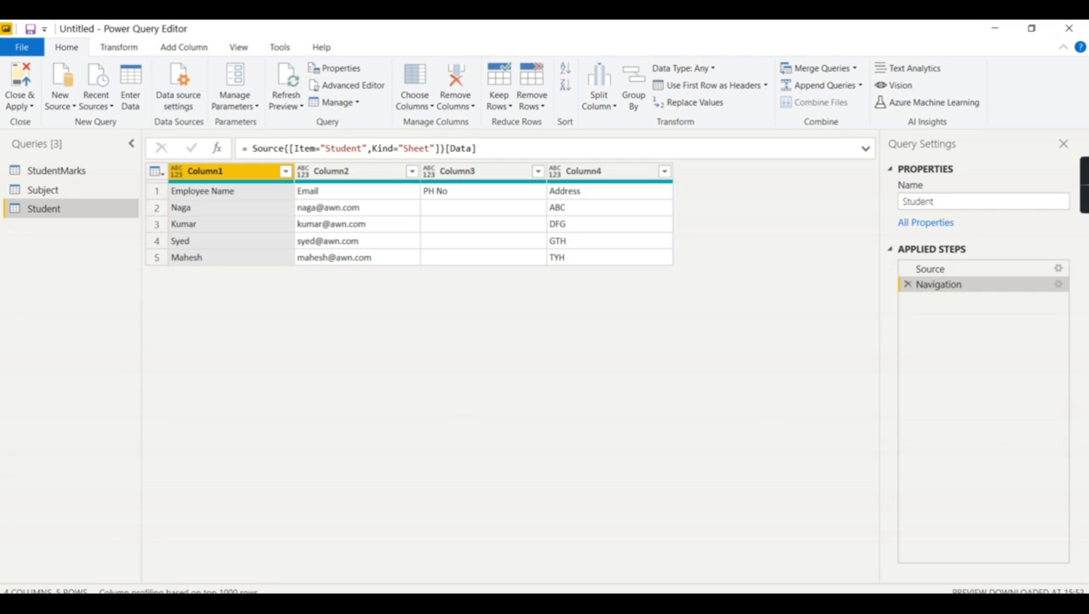
Look through the Subject and Student queries, and promote the first row of the StudentMarks query to column headers
click(57, 196)
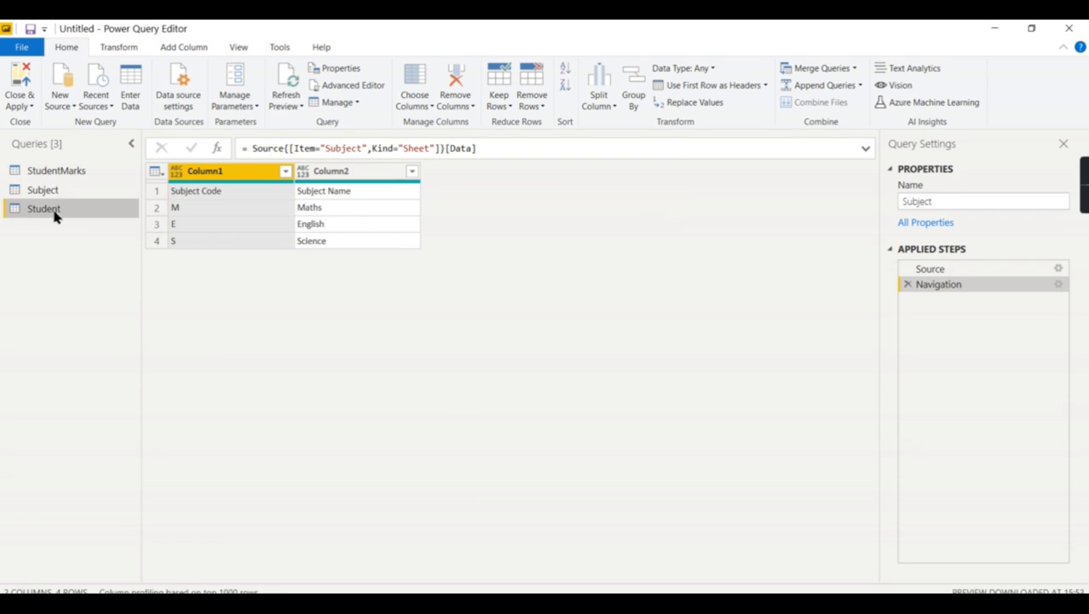
click(56, 209)
click(72, 171)
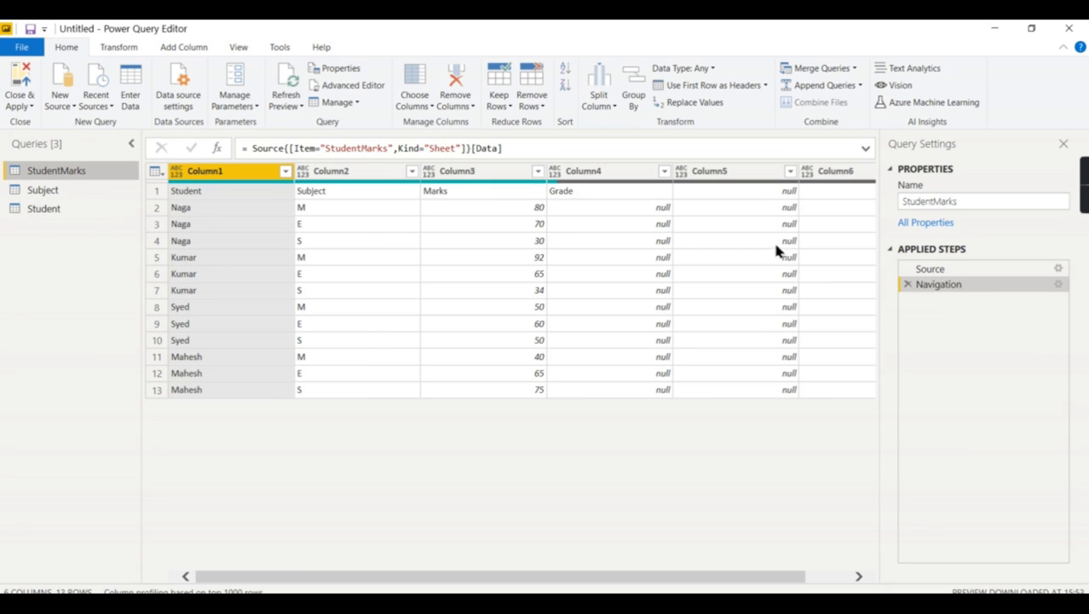
click(686, 86)
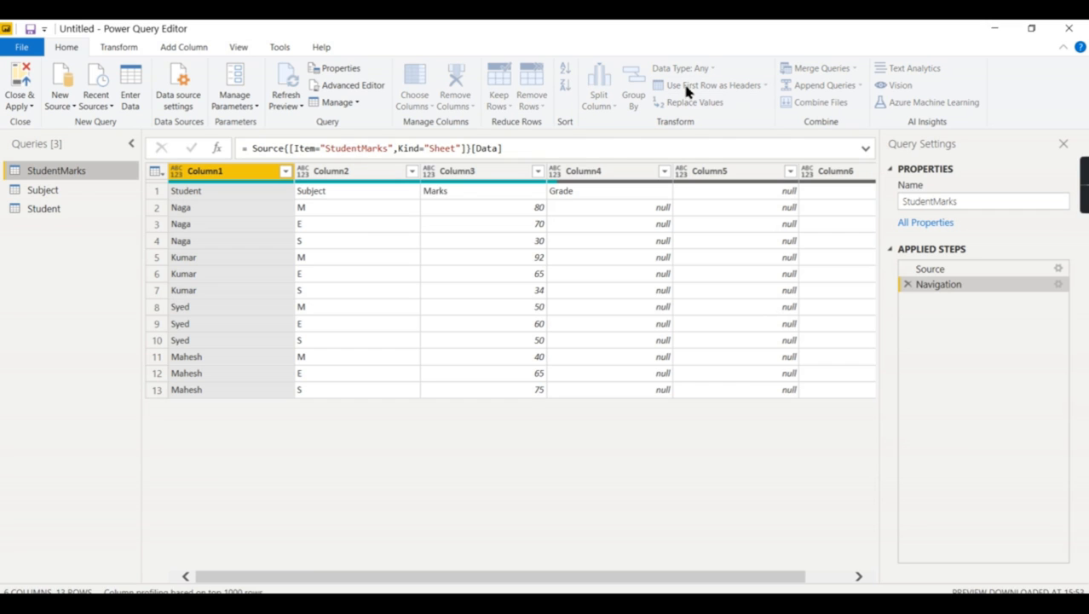
Remove the Grade, Column5 and Column6 columns from the StudentMarks query
click(623, 175)
scroll(693, 585, right, 2)
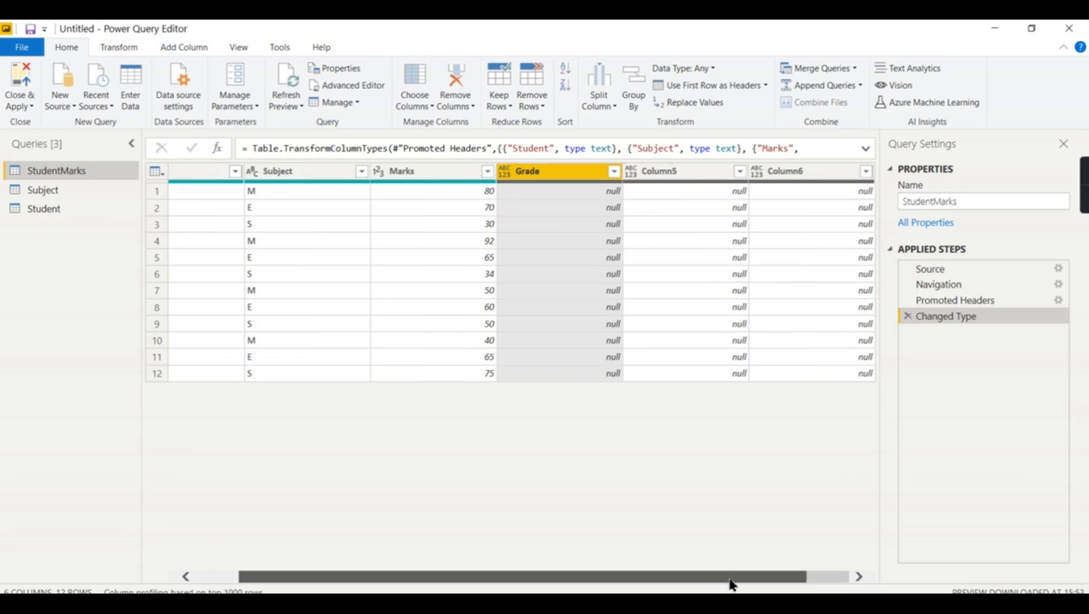
shift+click(815, 179)
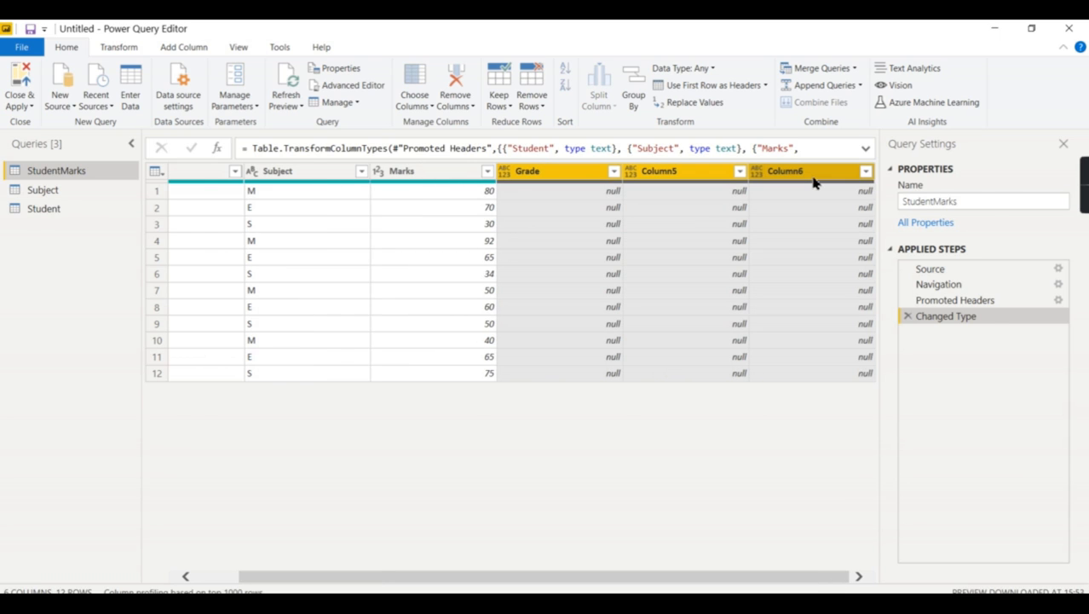
right_click(815, 179)
click(873, 203)
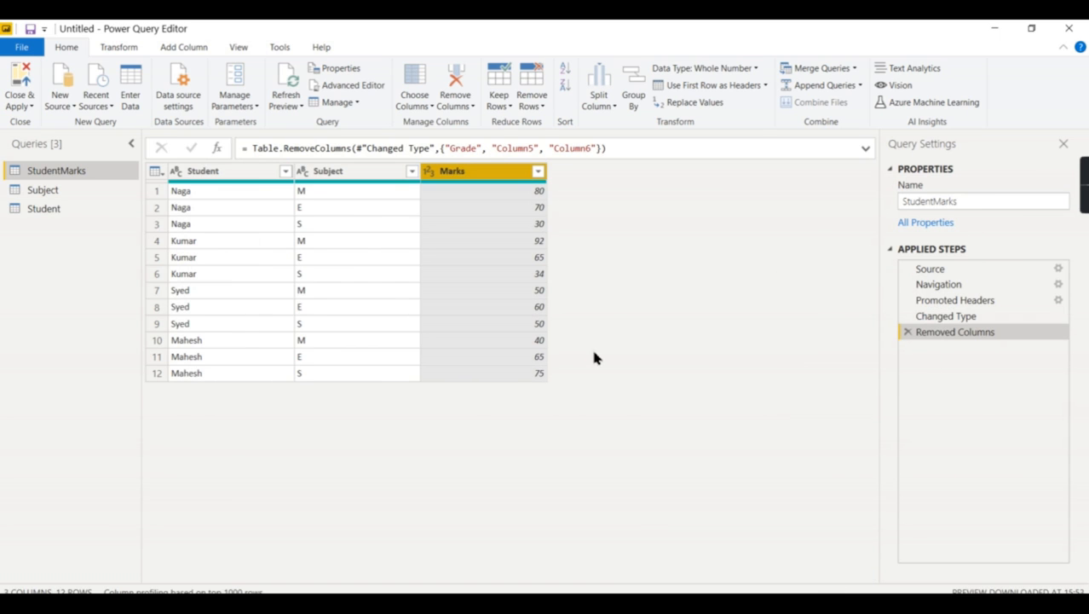
Promote the first row to column headers in the Student and Subject queries, and review the queries
click(24, 208)
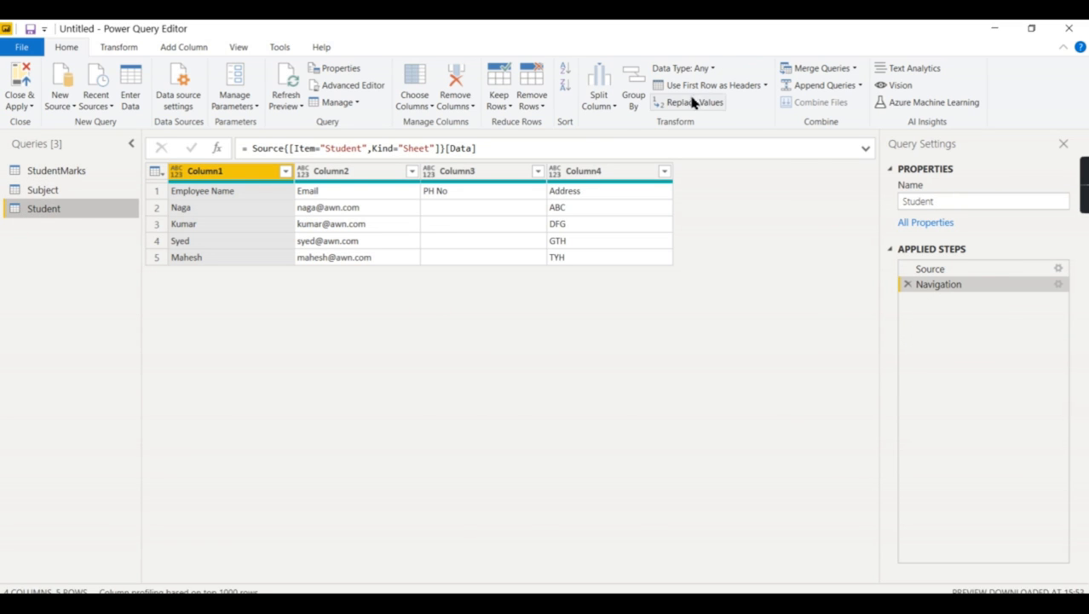
click(699, 85)
click(75, 187)
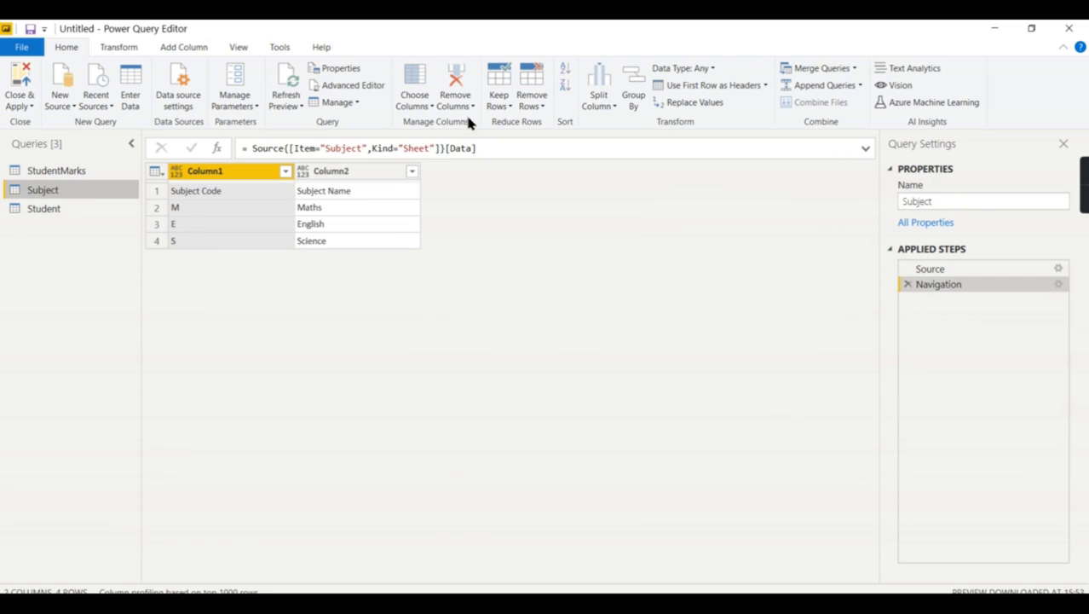
click(694, 87)
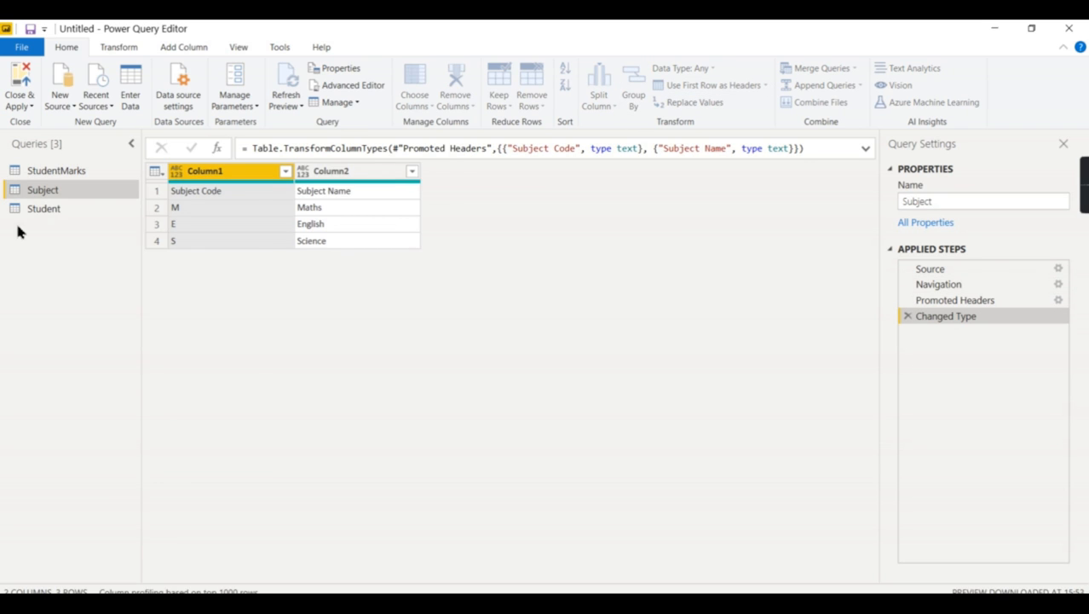
click(50, 213)
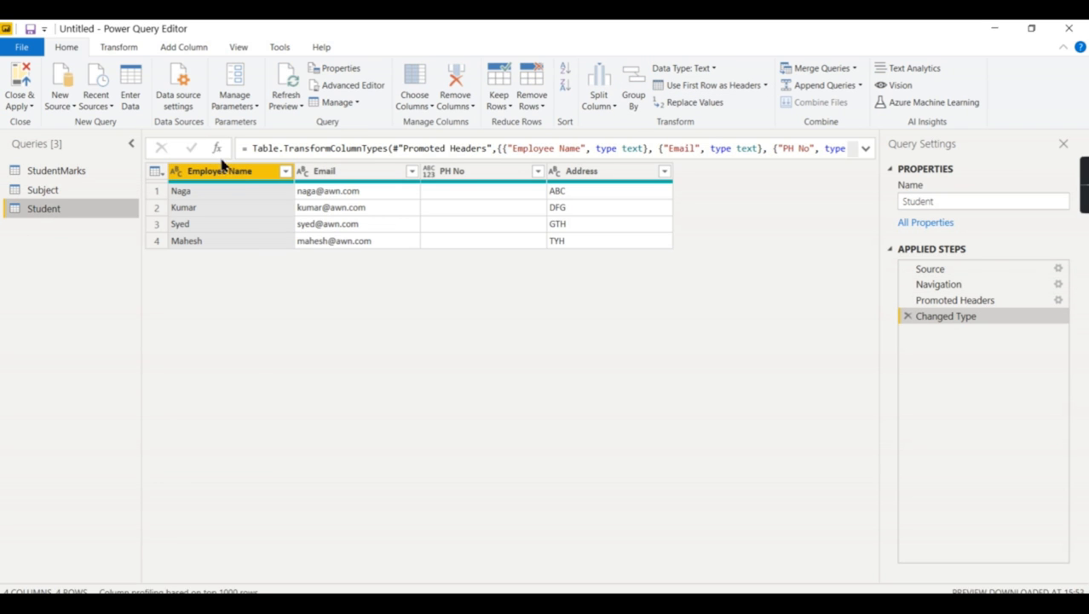
click(35, 189)
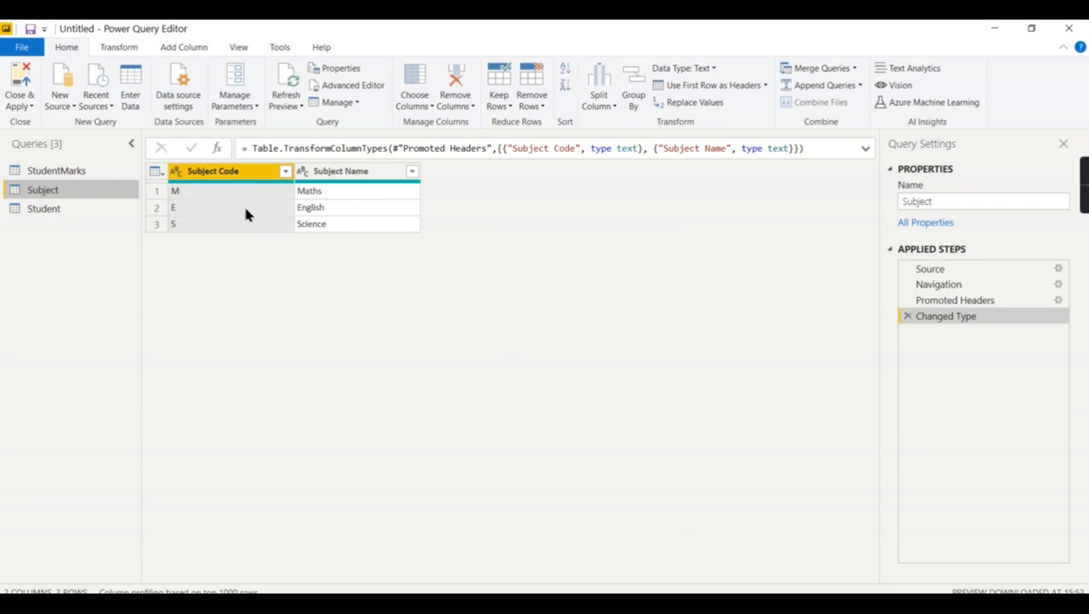
click(65, 172)
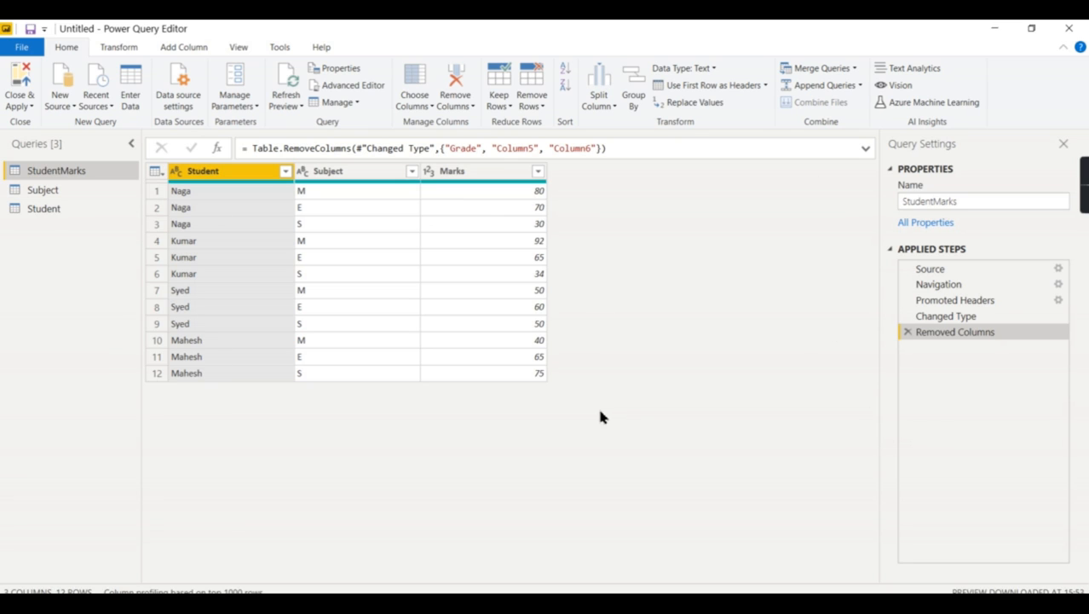
Create a table with Enter Data by copying A1:C13 from the StudentMarks sheet of the V26 Student workbook in Excel
click(133, 84)
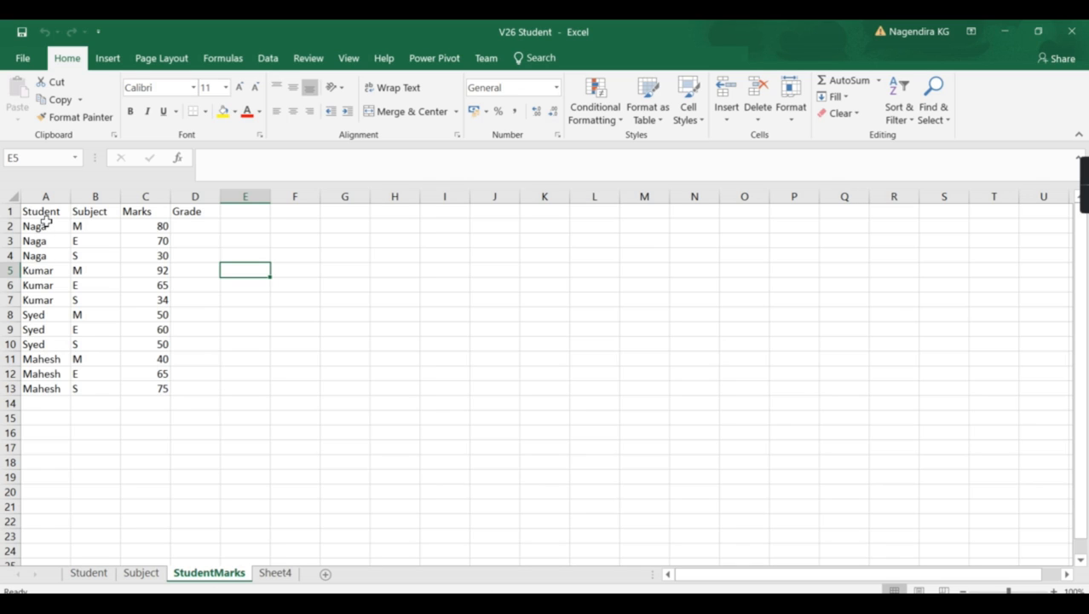
click(372, 507)
drag(41, 211, 143, 388)
key(ctrl+c)
click(669, 573)
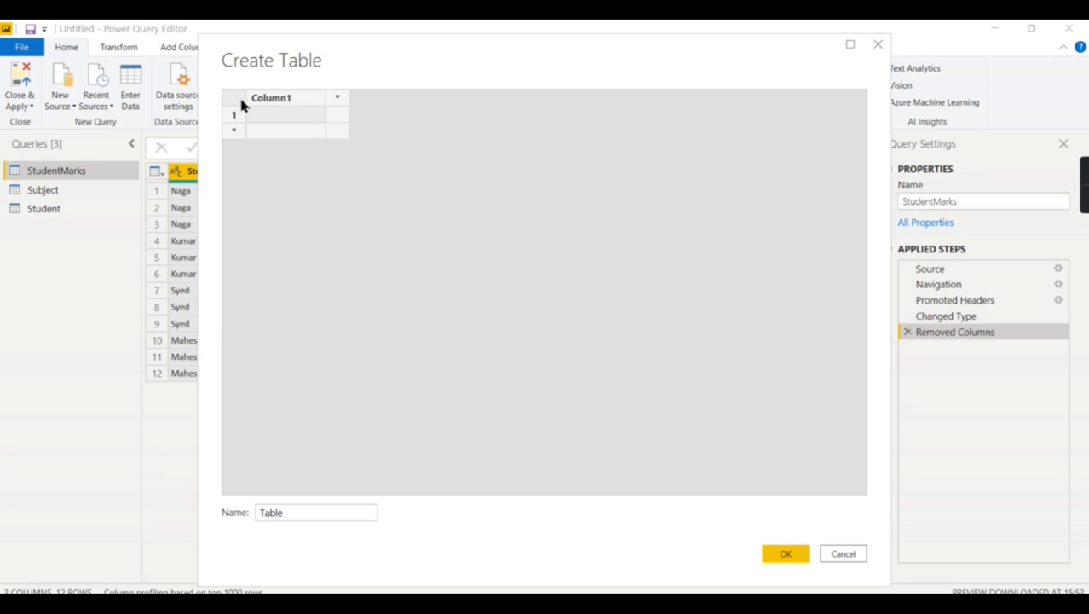
key(ctrl+v)
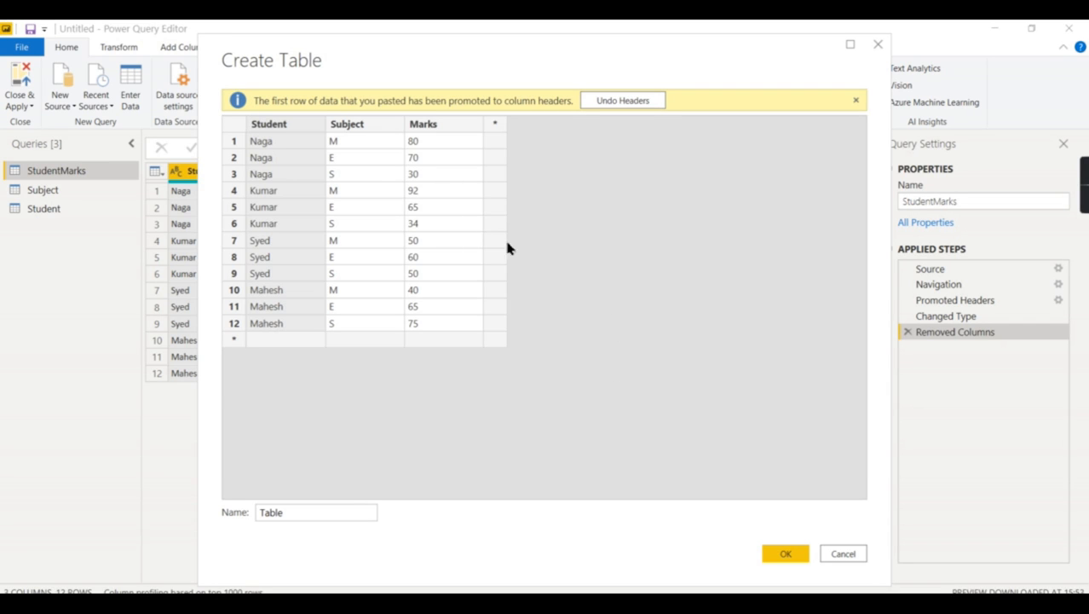
click(792, 550)
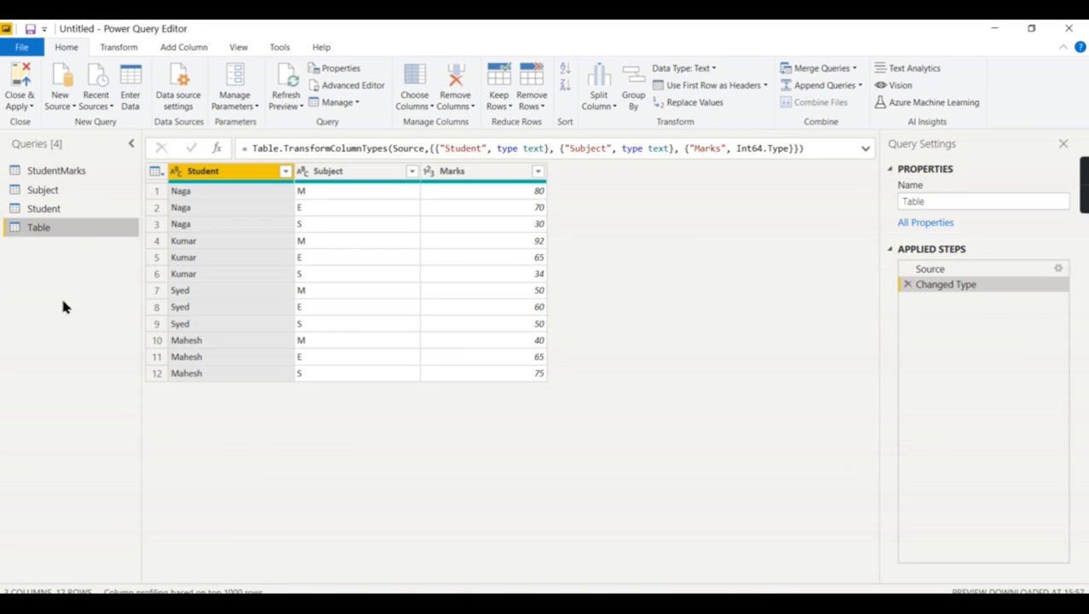
Rename the new Table query as Enterstatic
double_click(43, 231)
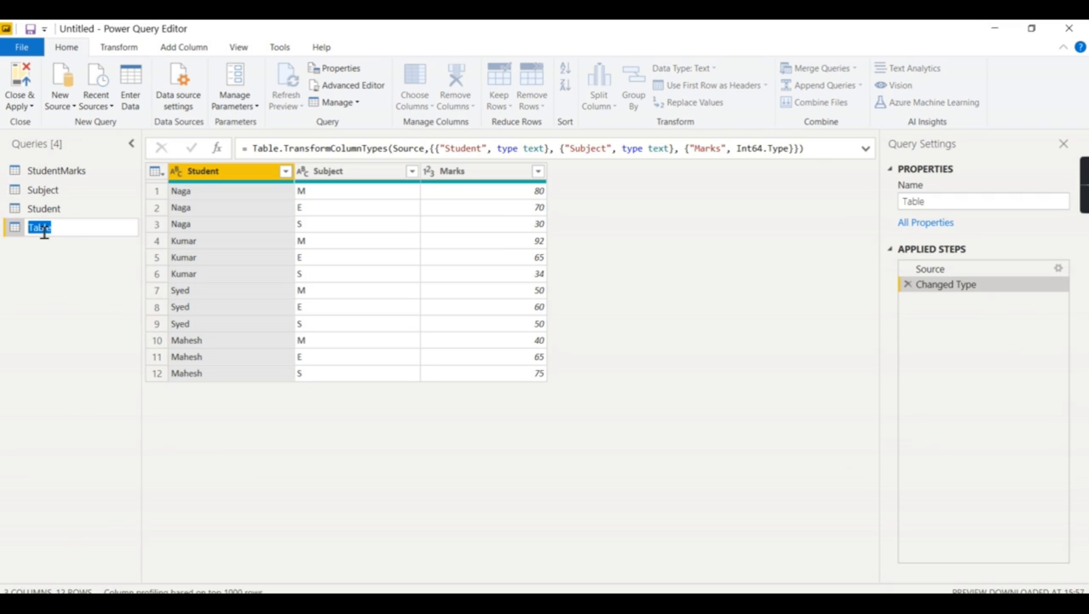
click(68, 260)
double_click(51, 228)
text(Enterstatic)
click(36, 284)
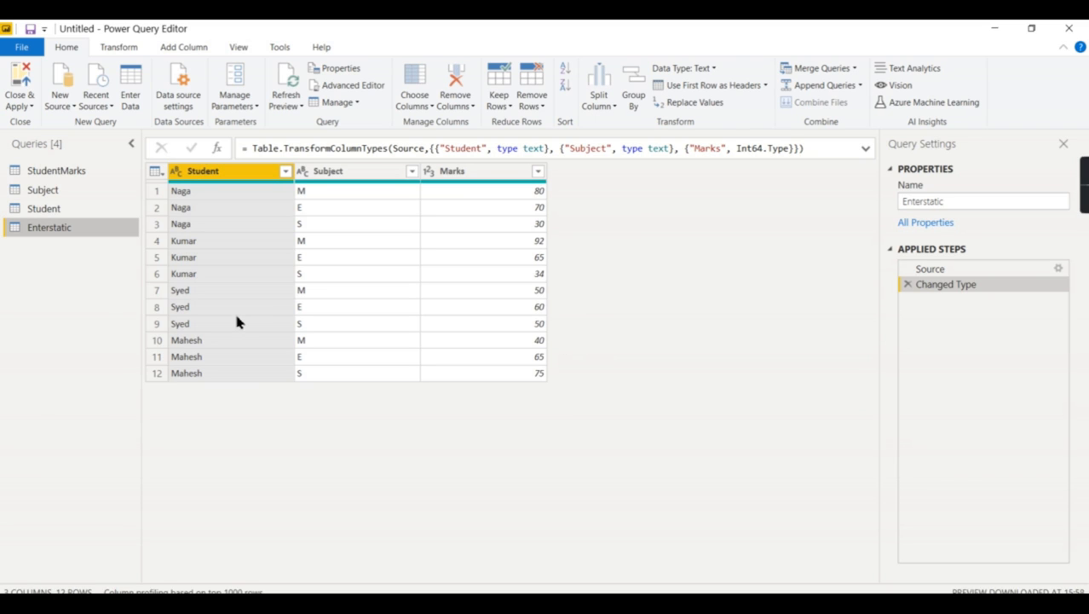
Switch to the V26 Student workbook in Excel and clear the last record, A13:C13, on the StudentMarks sheet
click(67, 172)
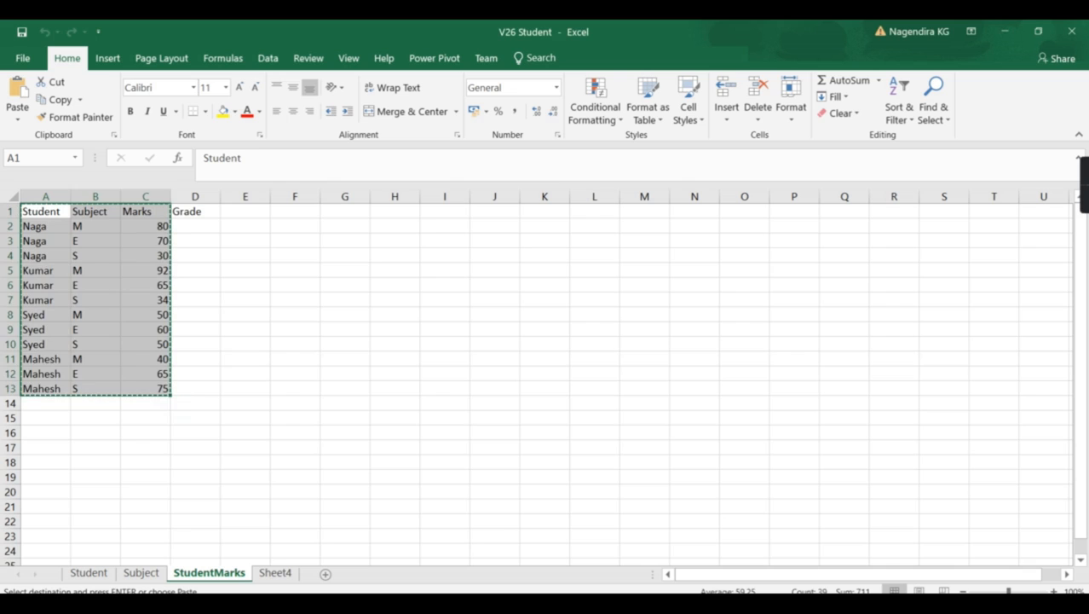
drag(41, 388, 139, 388)
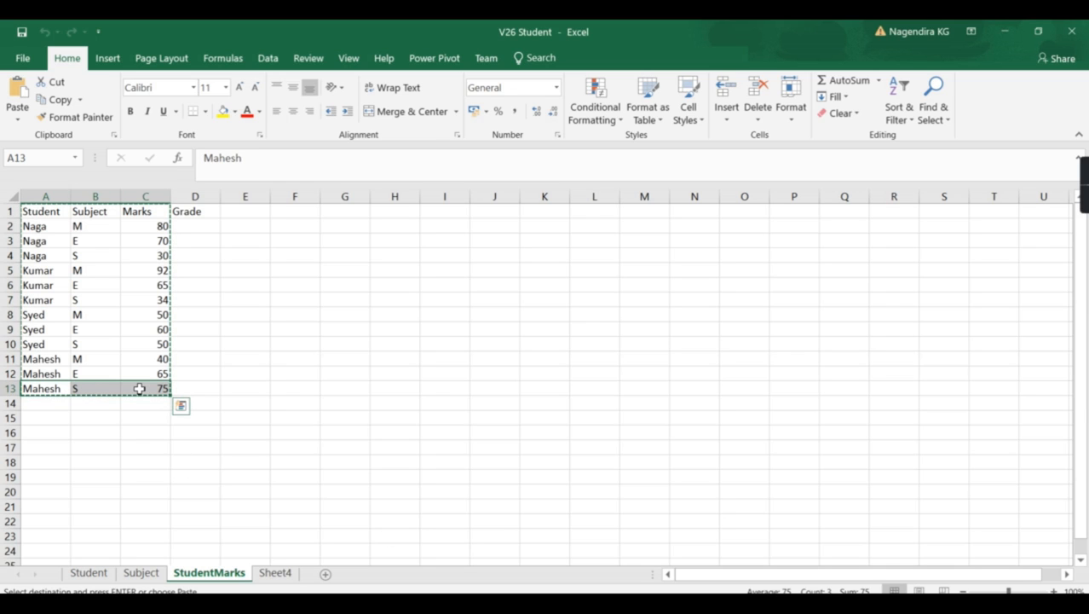
key(Delete)
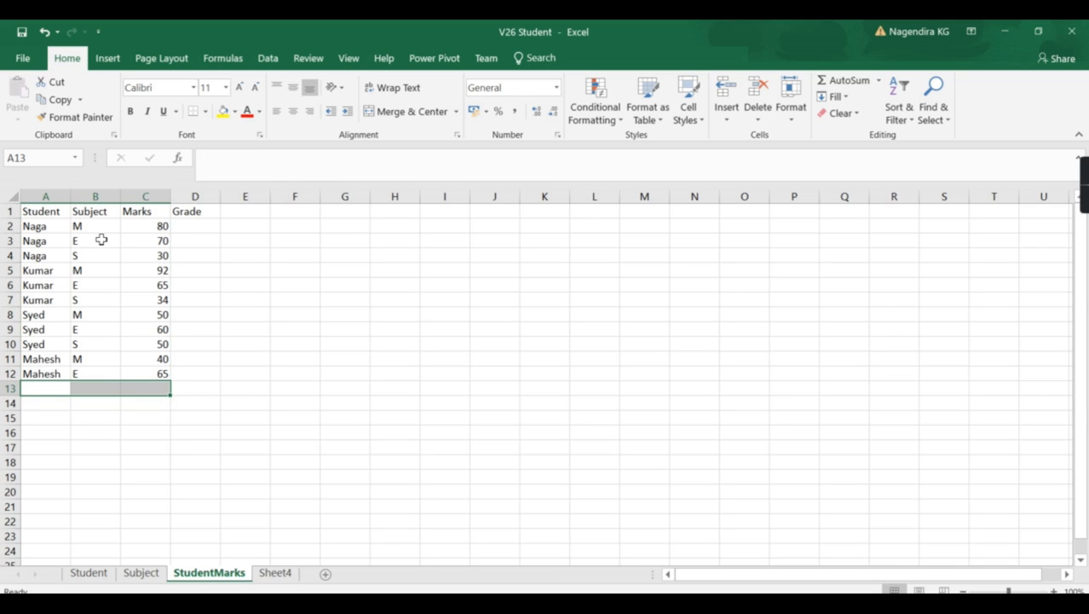
Set the Marks value in cell C2 of the StudentMarks sheet to 65
click(147, 214)
click(149, 227)
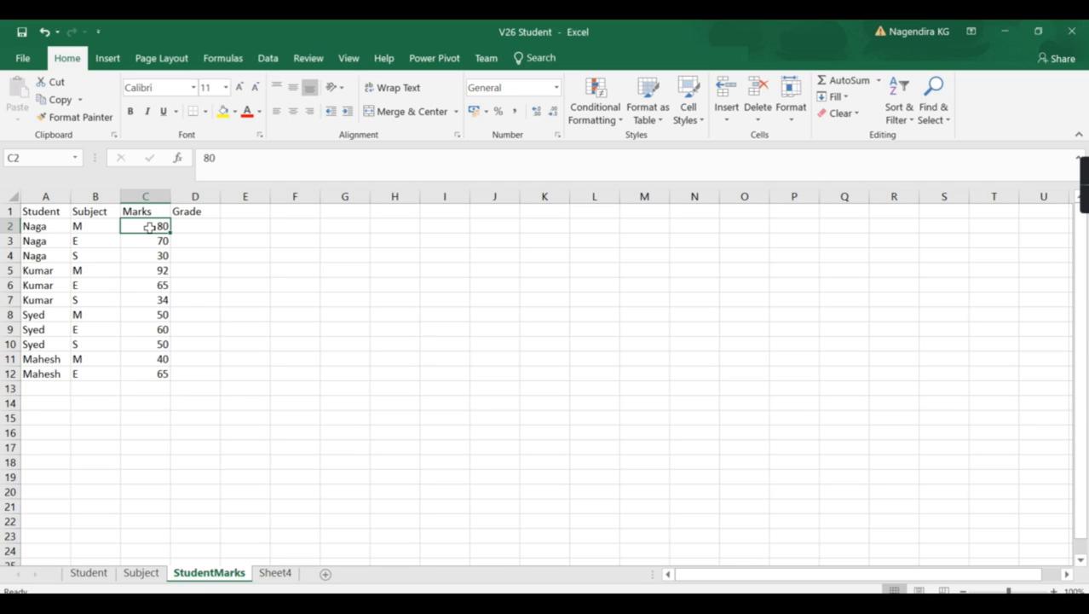
text(65)
click(283, 298)
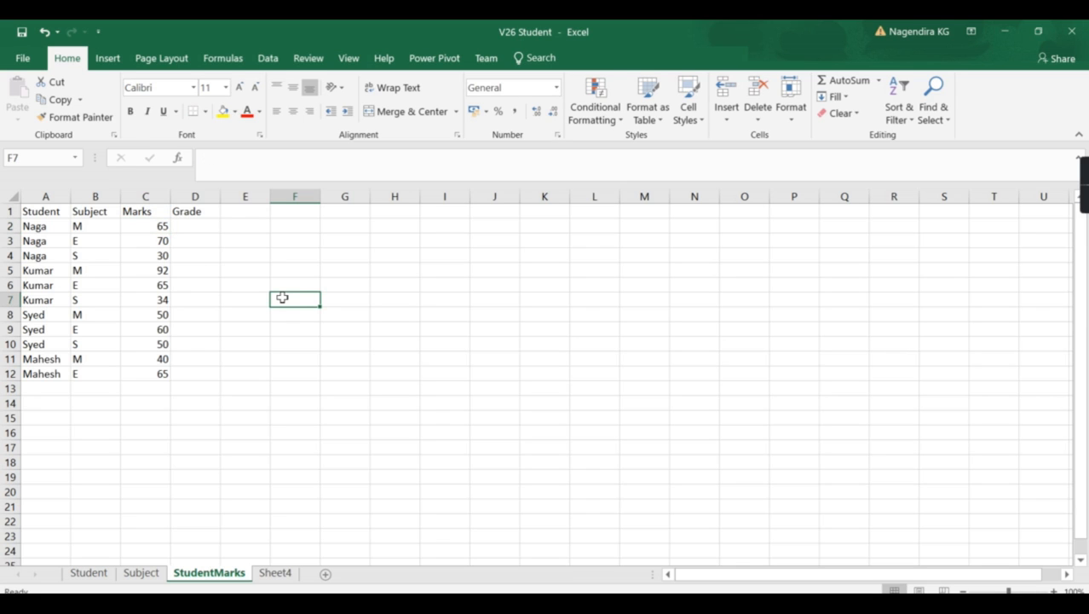
Switch back to the Power Query Editor, refresh all query previews, and compare the StudentMarks query with the Enterstatic query
mouse_move(608, 596)
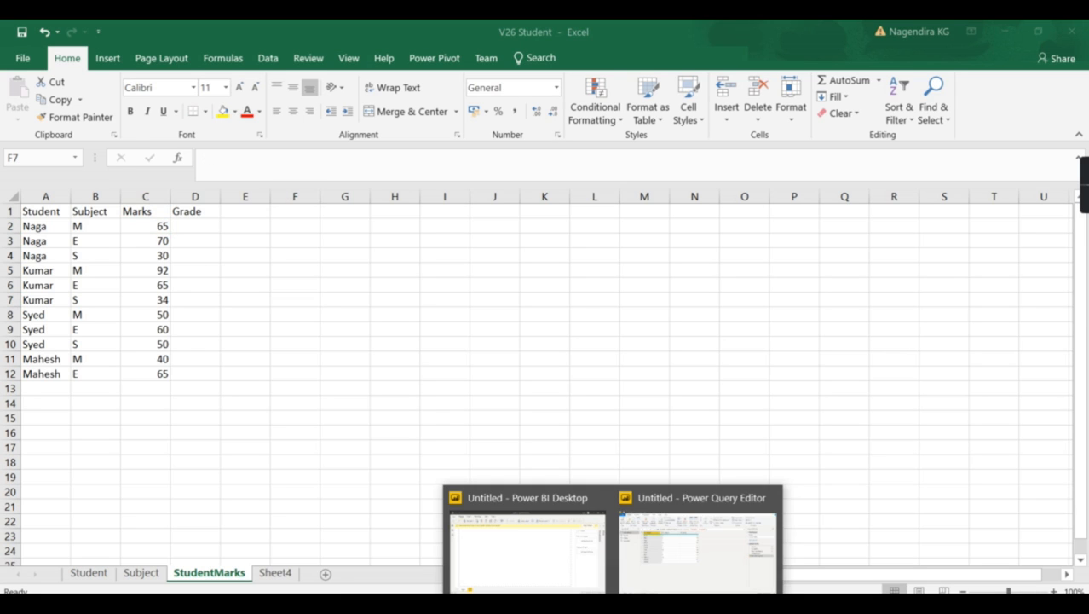
click(656, 564)
click(52, 228)
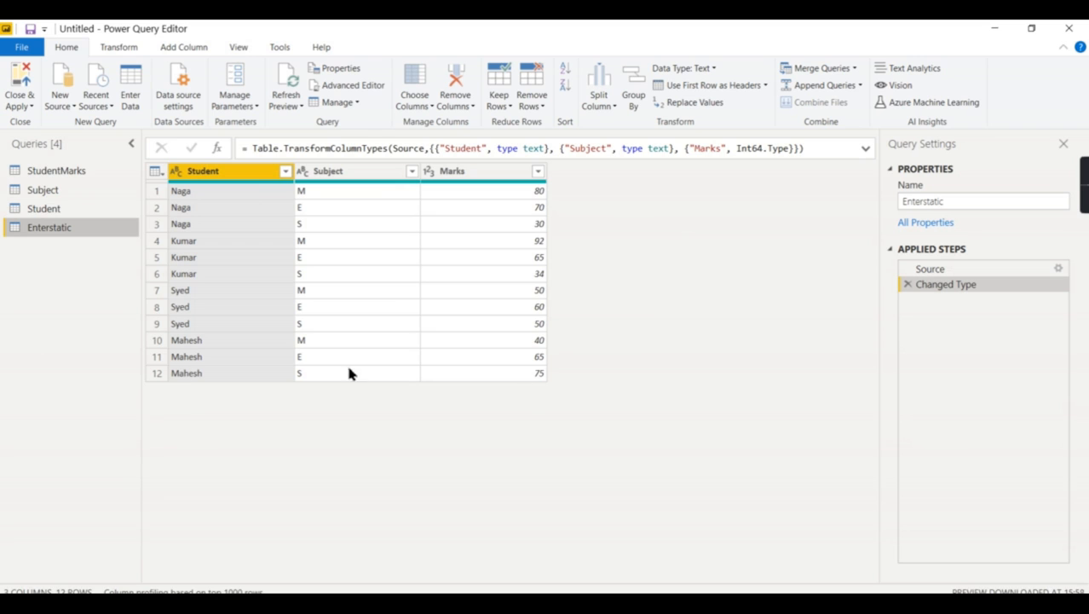
click(58, 173)
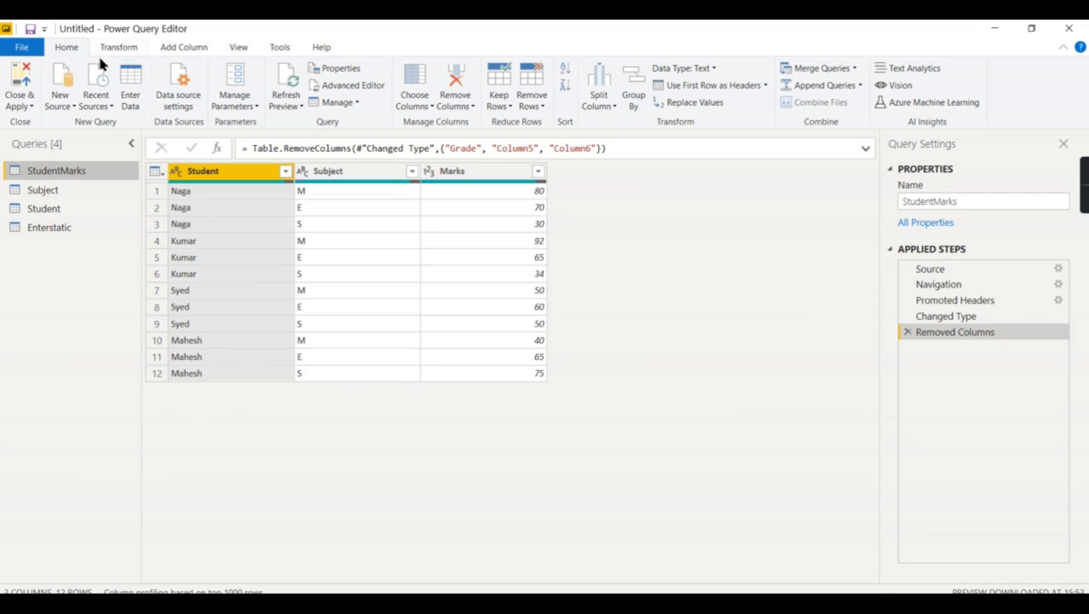
click(110, 111)
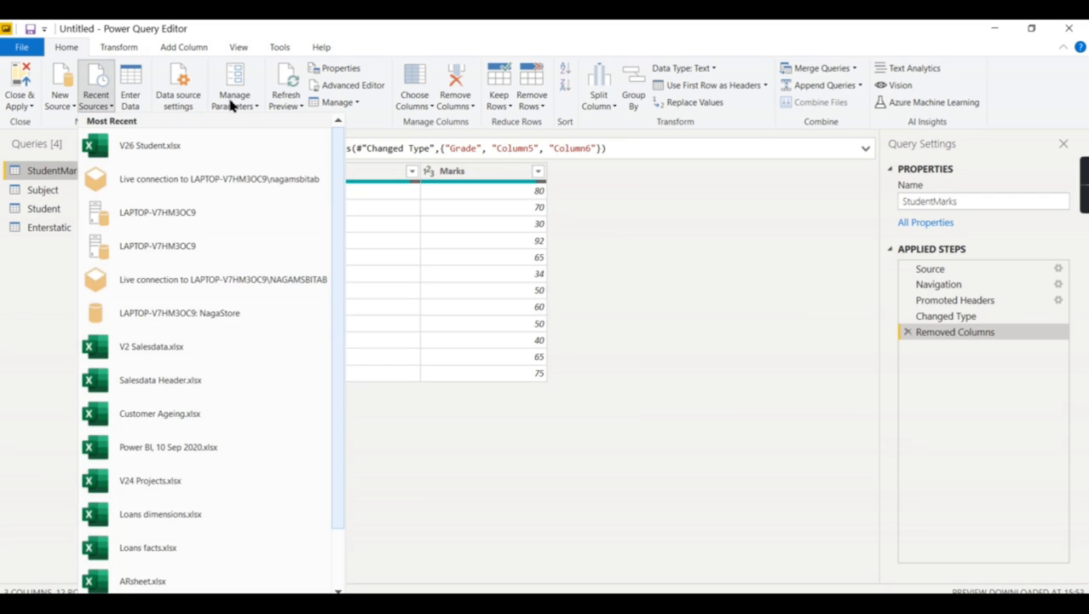
click(273, 108)
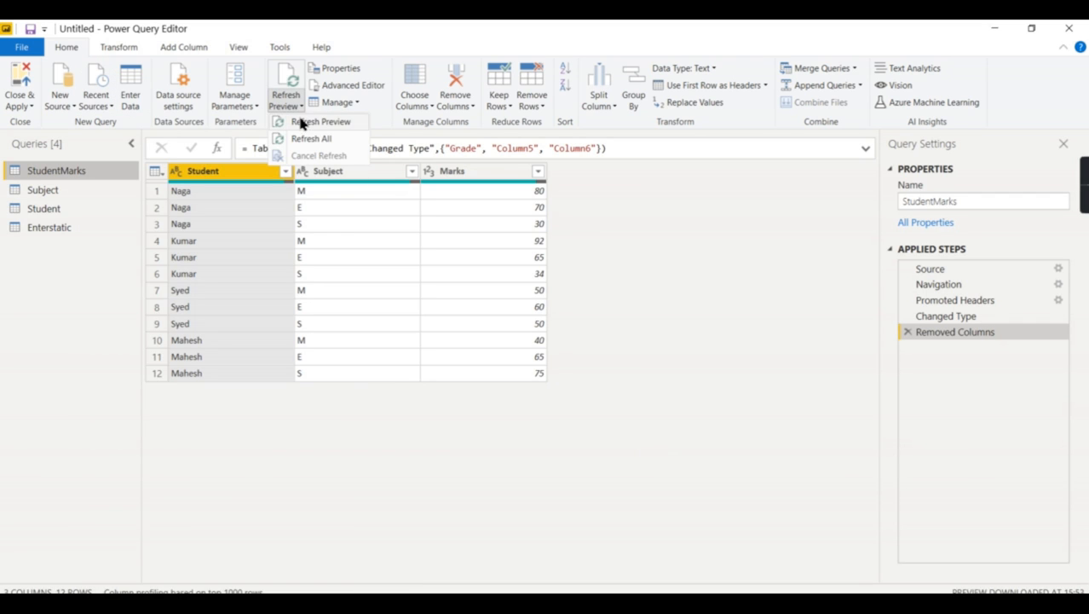
click(314, 139)
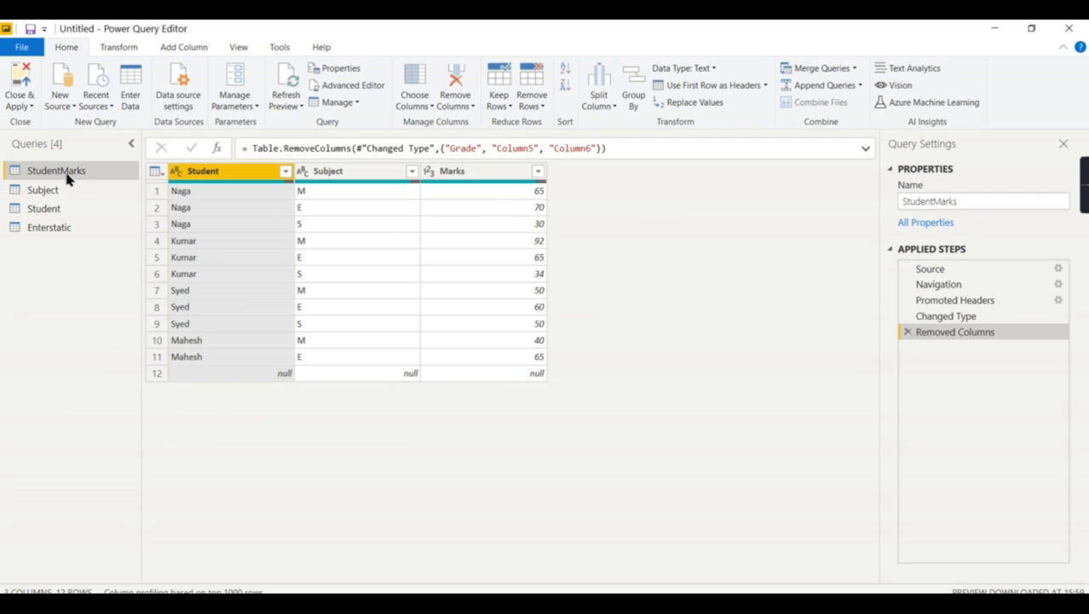
click(48, 228)
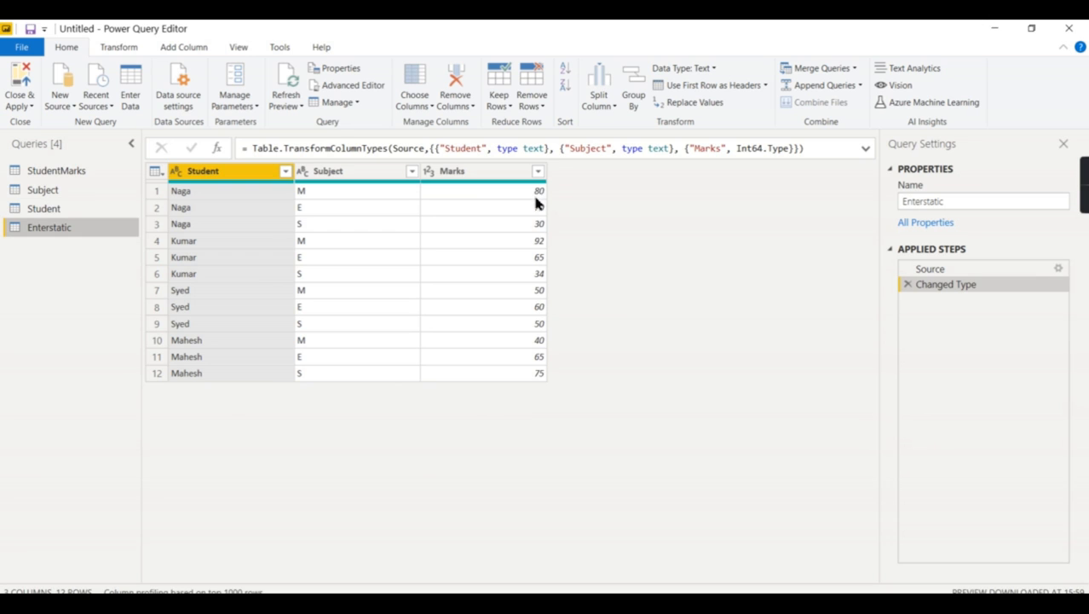
click(33, 172)
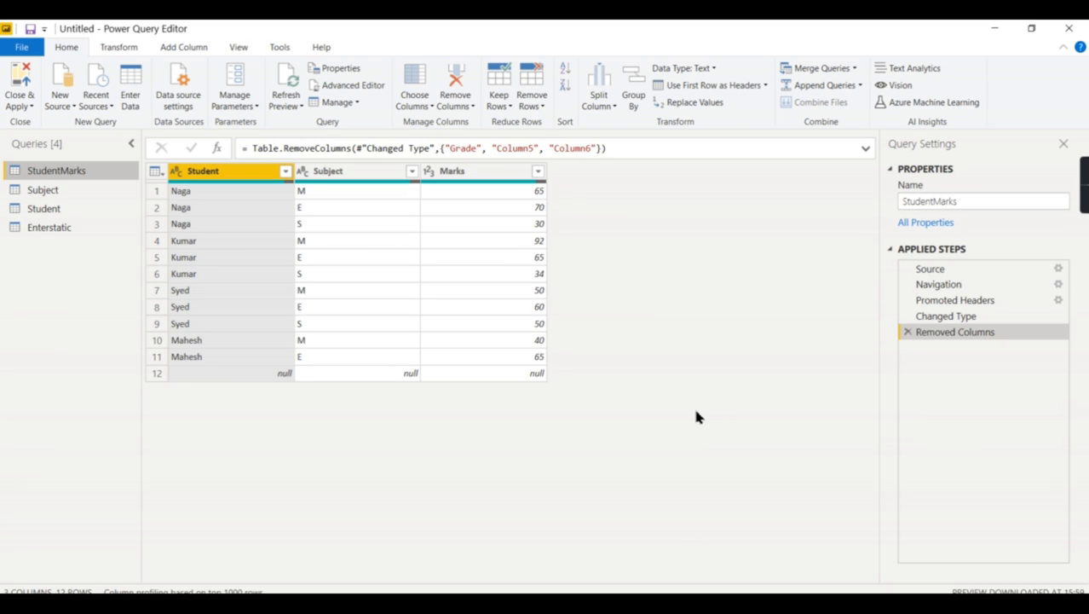
Delete the Enterstatic query
click(57, 232)
right_click(58, 234)
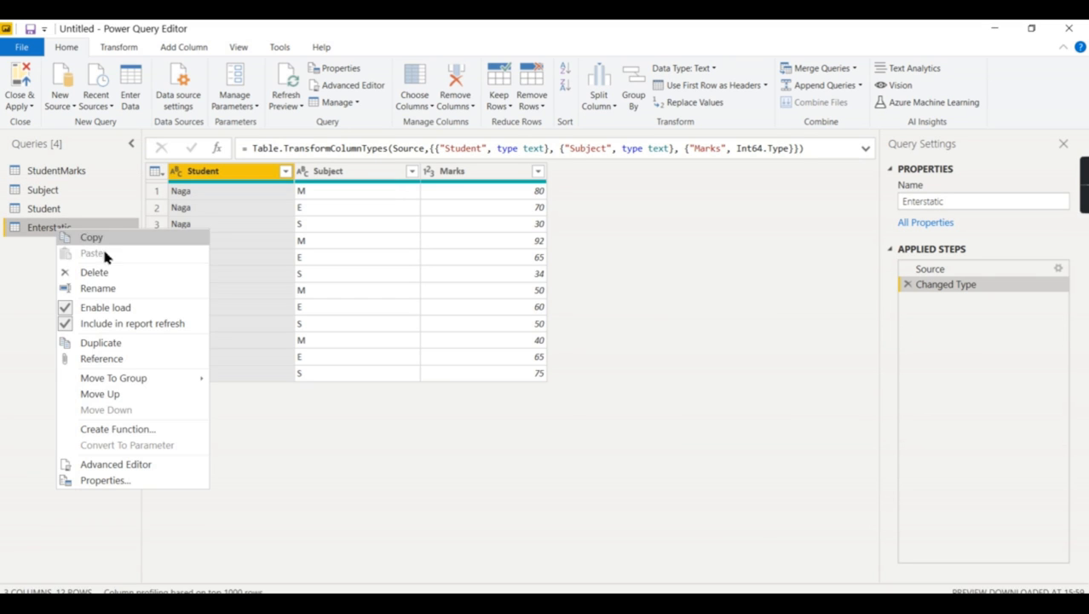
click(121, 274)
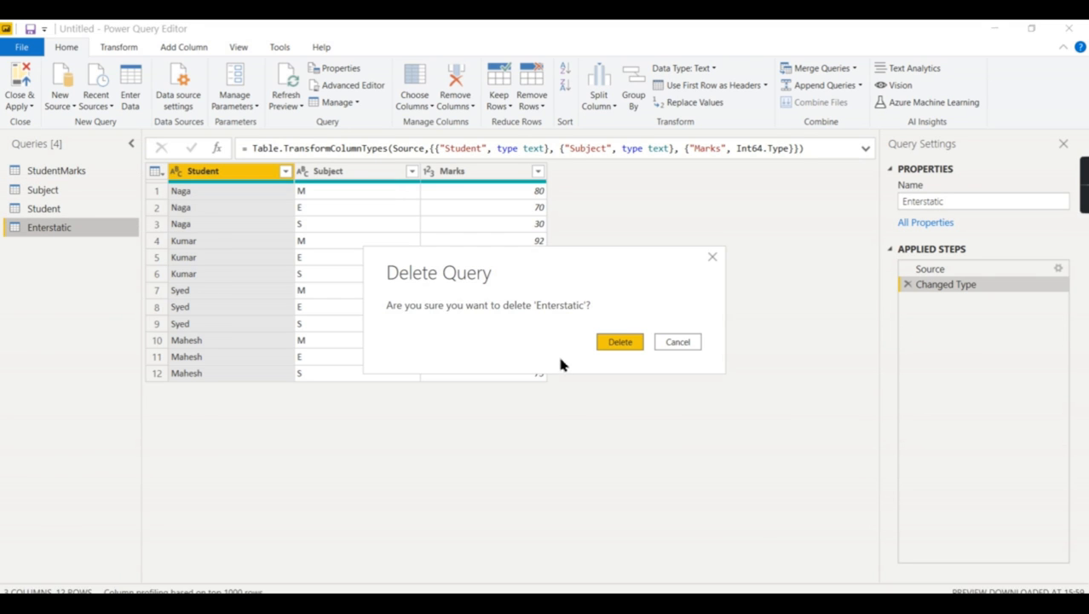
click(619, 343)
Remove the blank rows from the StudentMarks query
click(77, 174)
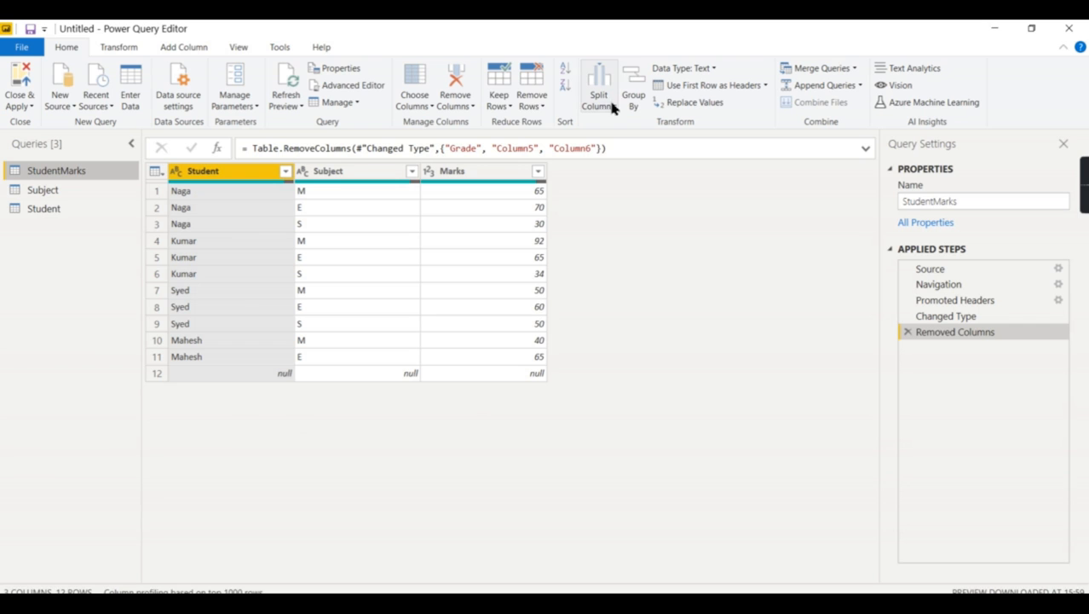
click(537, 106)
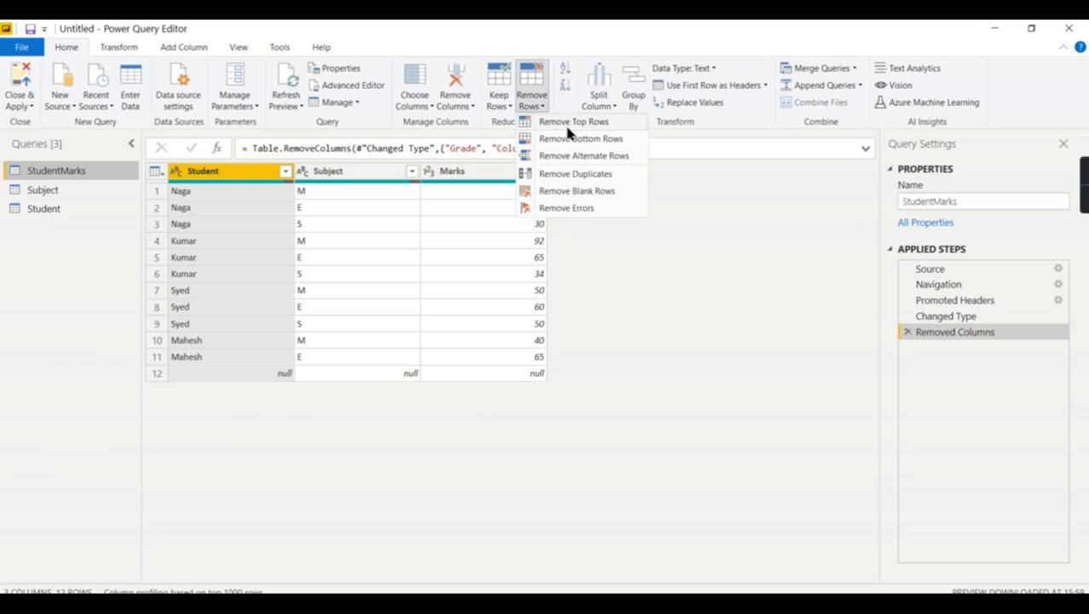
click(602, 193)
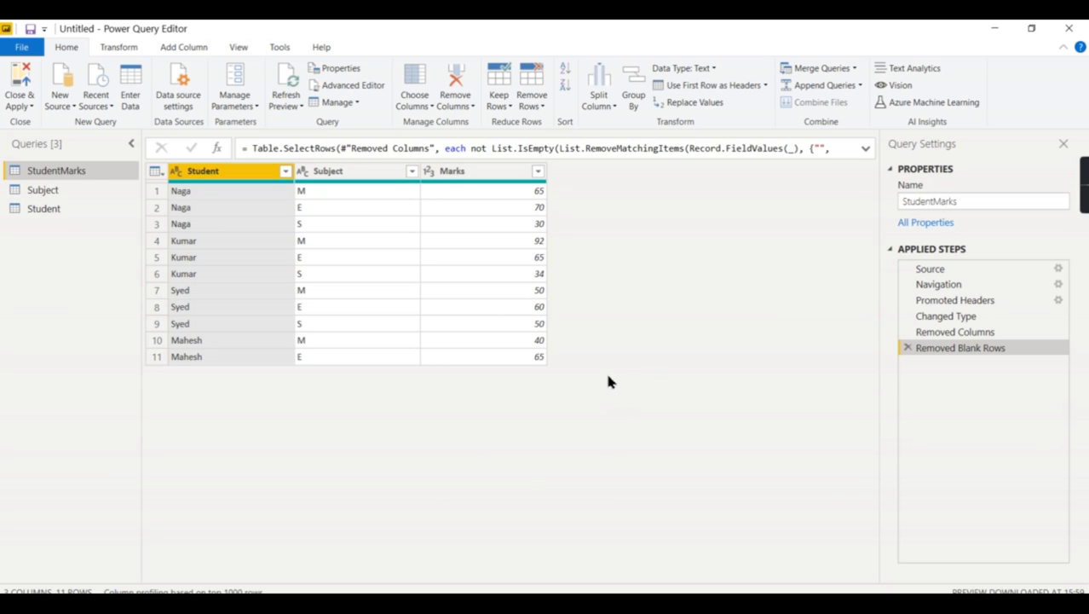
Switch to the V26 Student workbook in Excel and copy the grade table, A1:C7, on Sheet4
key(alt+Tab)
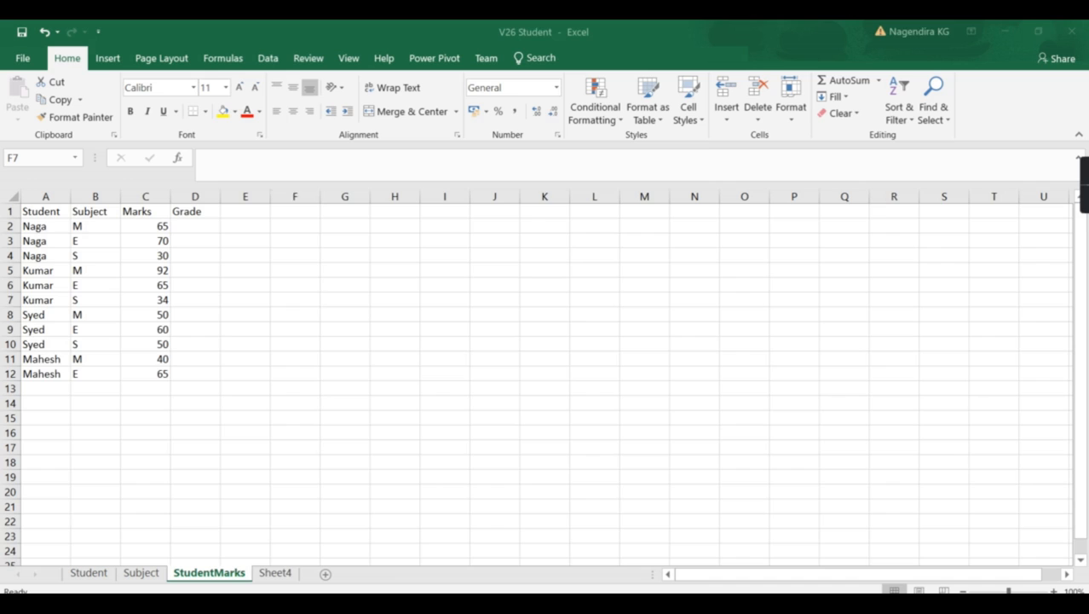
click(274, 573)
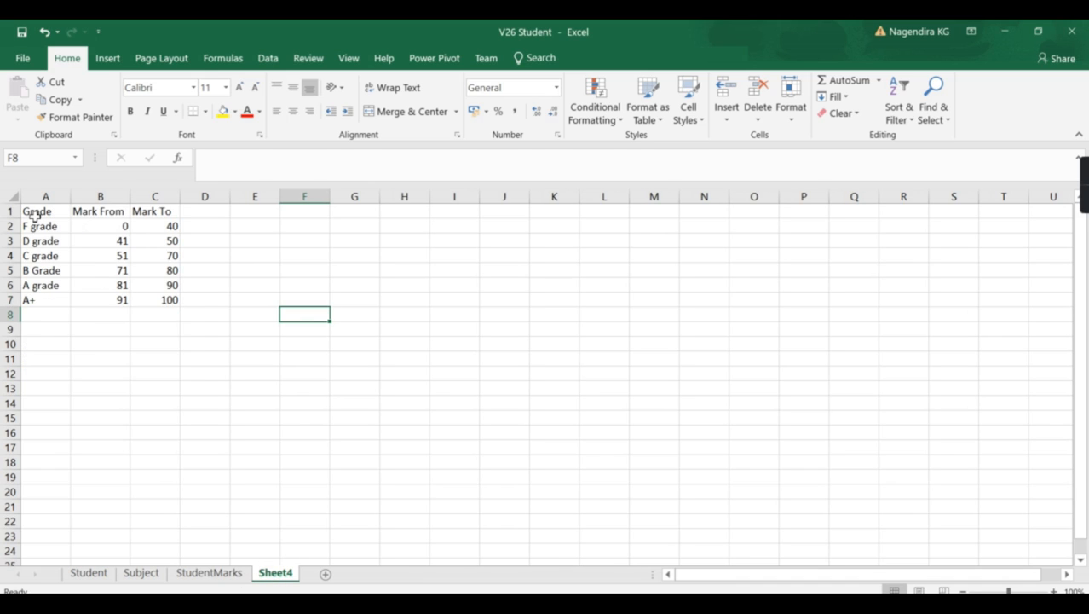
drag(117, 228, 151, 227)
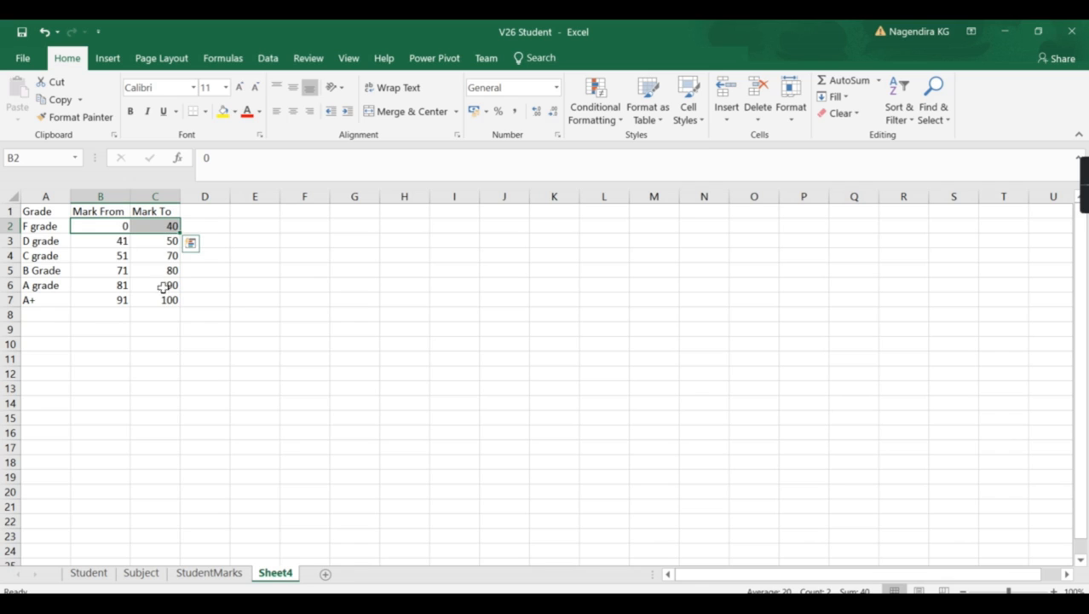
click(34, 229)
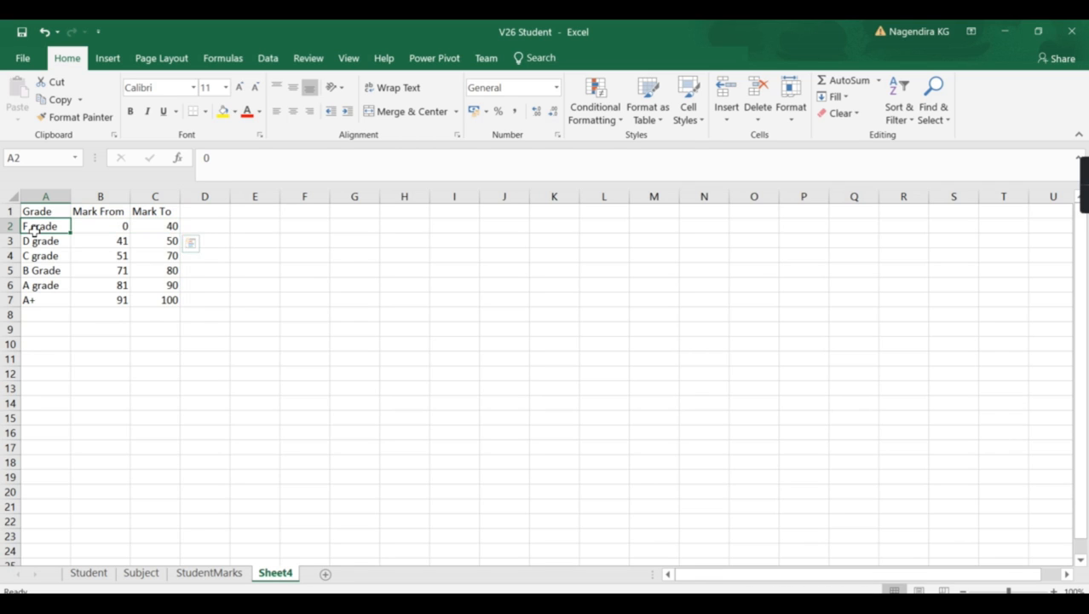
click(114, 302)
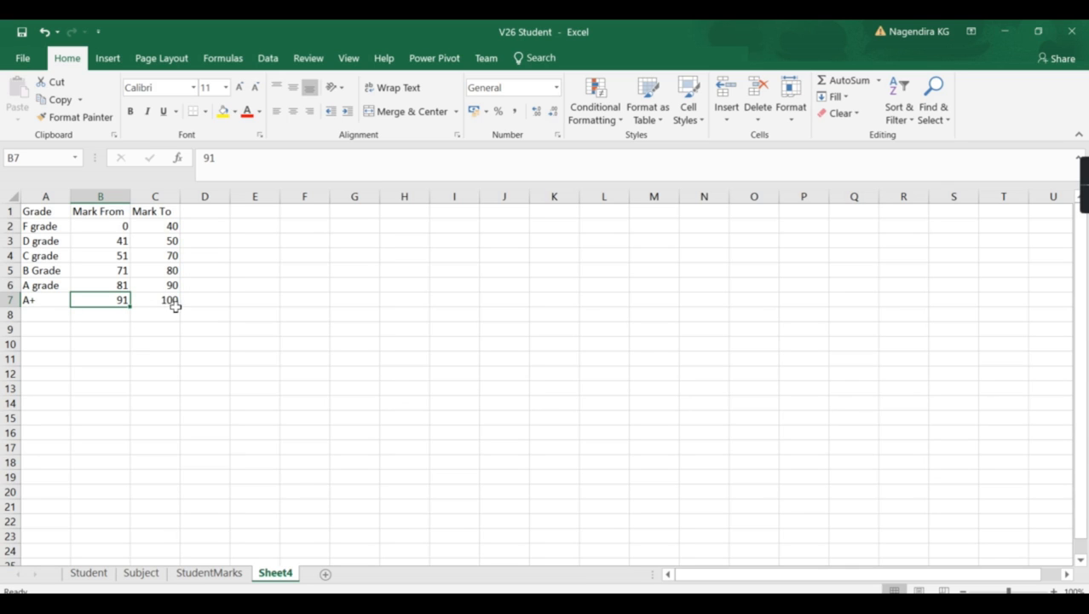
drag(162, 300, 36, 210)
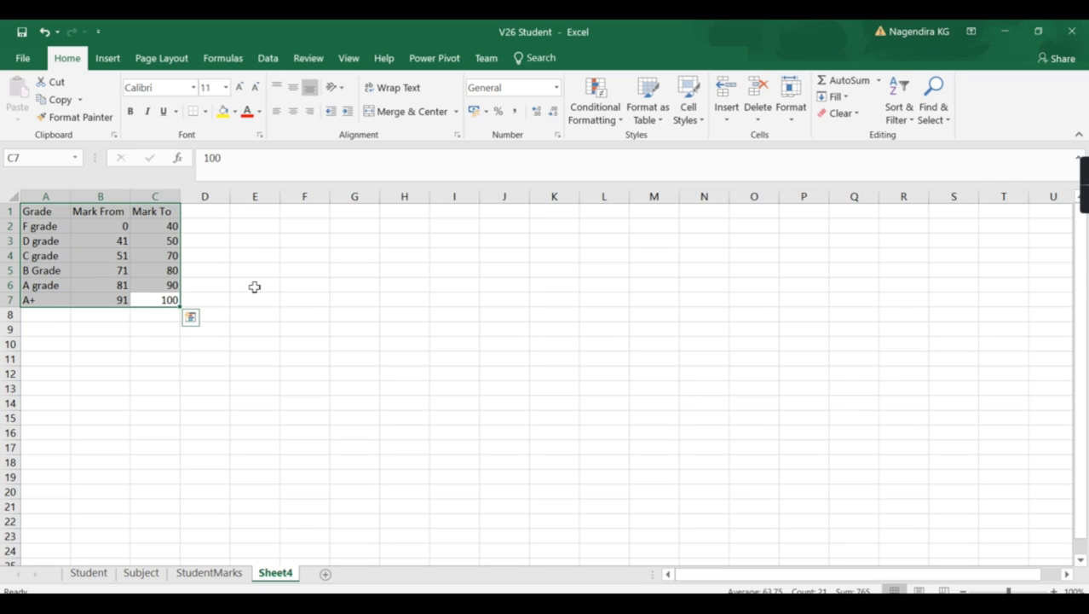
key(ctrl+c)
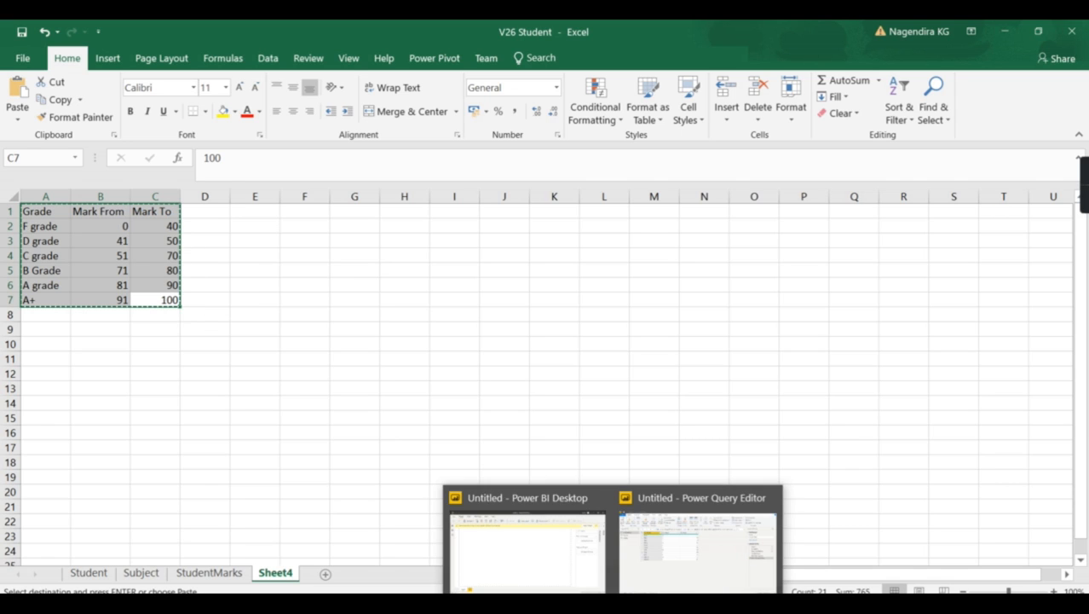
Switch back to the Power Query Editor and use Enter Data to create a table named GradeCalc from the copied grade ranges
click(674, 580)
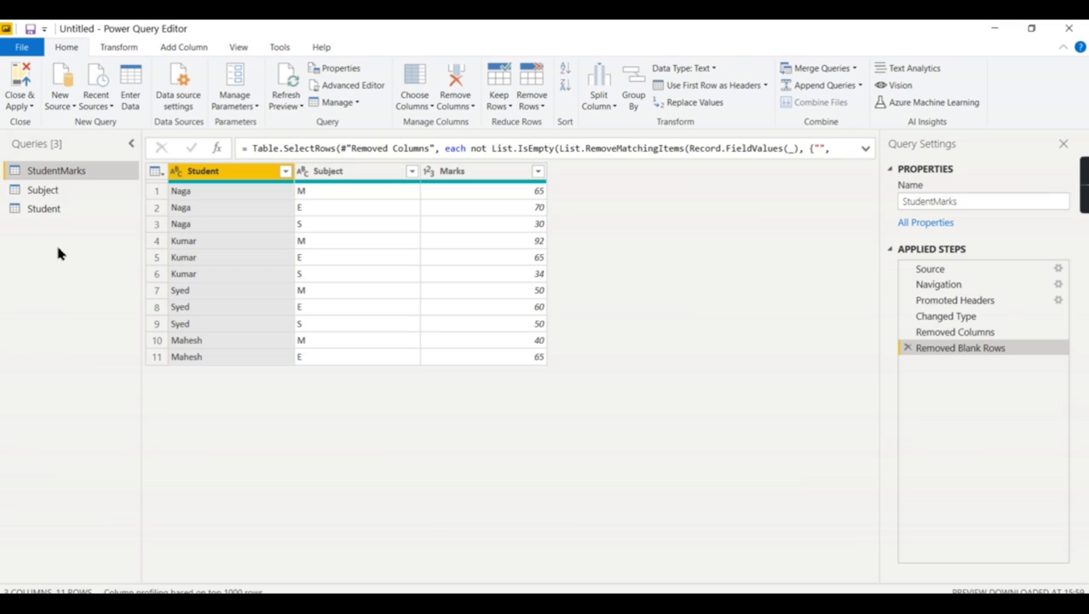
click(134, 91)
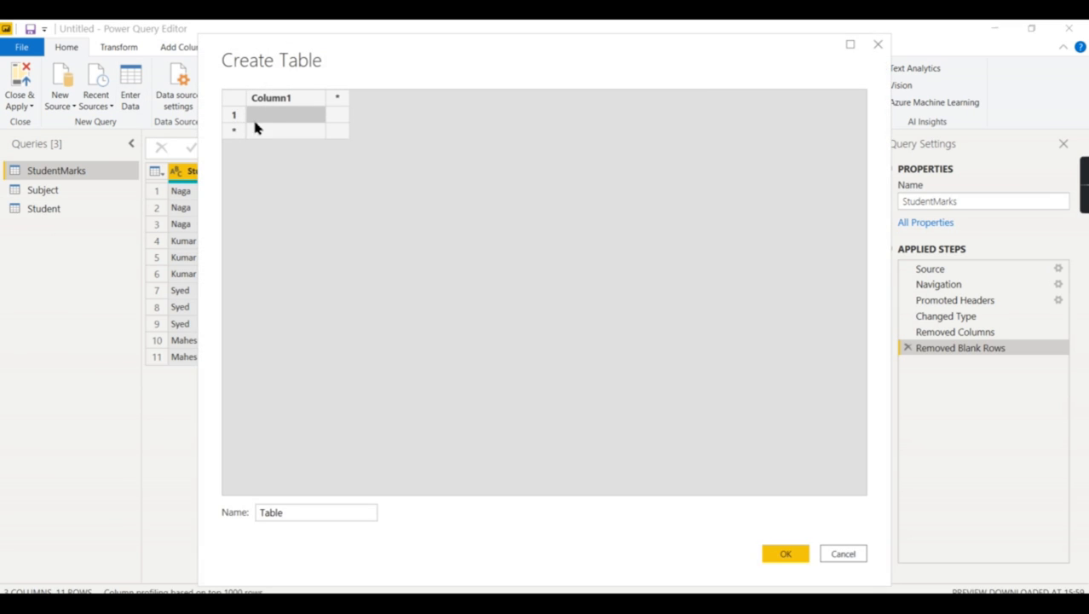
key(ctrl+v)
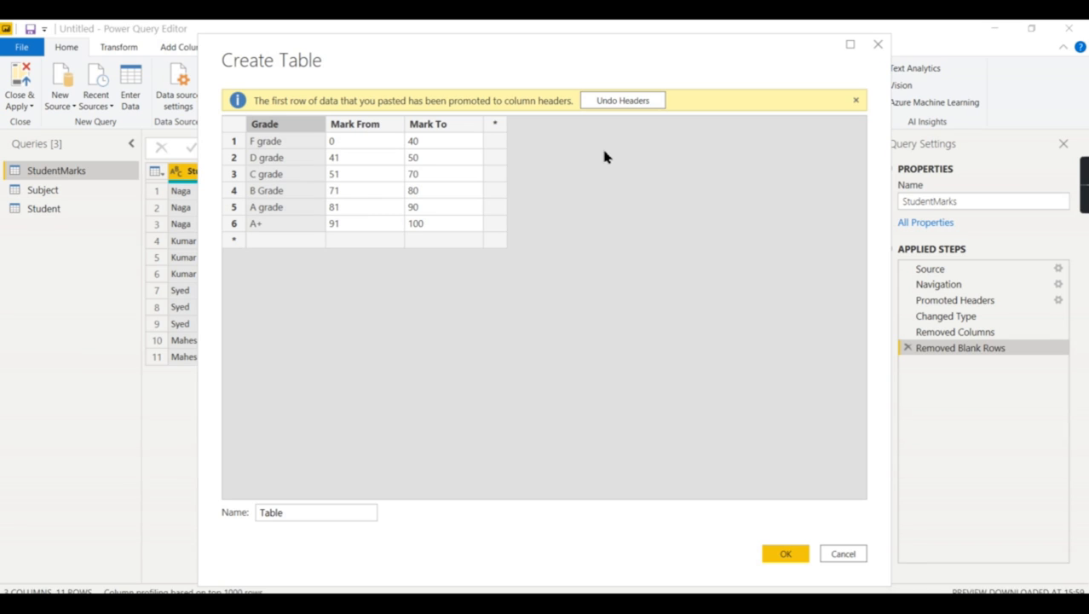
double_click(296, 511)
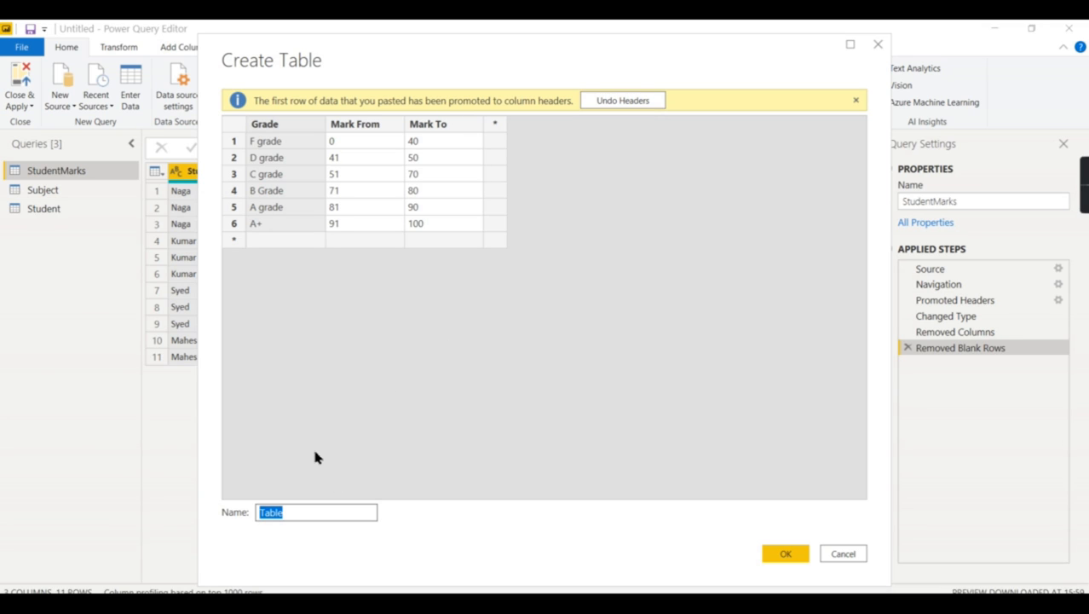
text(GradeCalc)
click(767, 554)
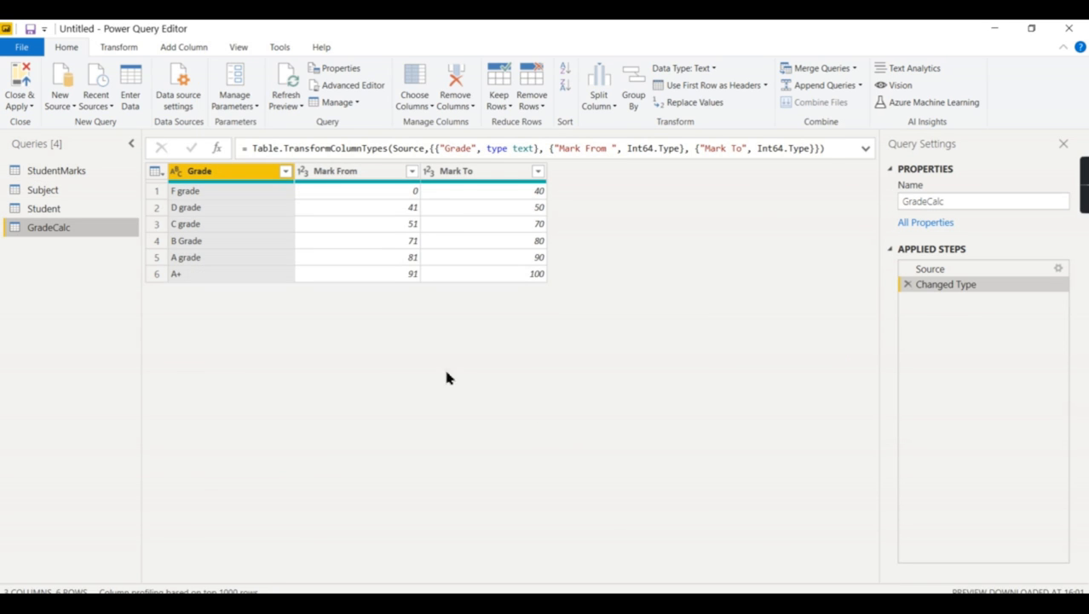
Review the Subject, Student and StudentMarks queries, then return to the GradeCalc query
click(63, 191)
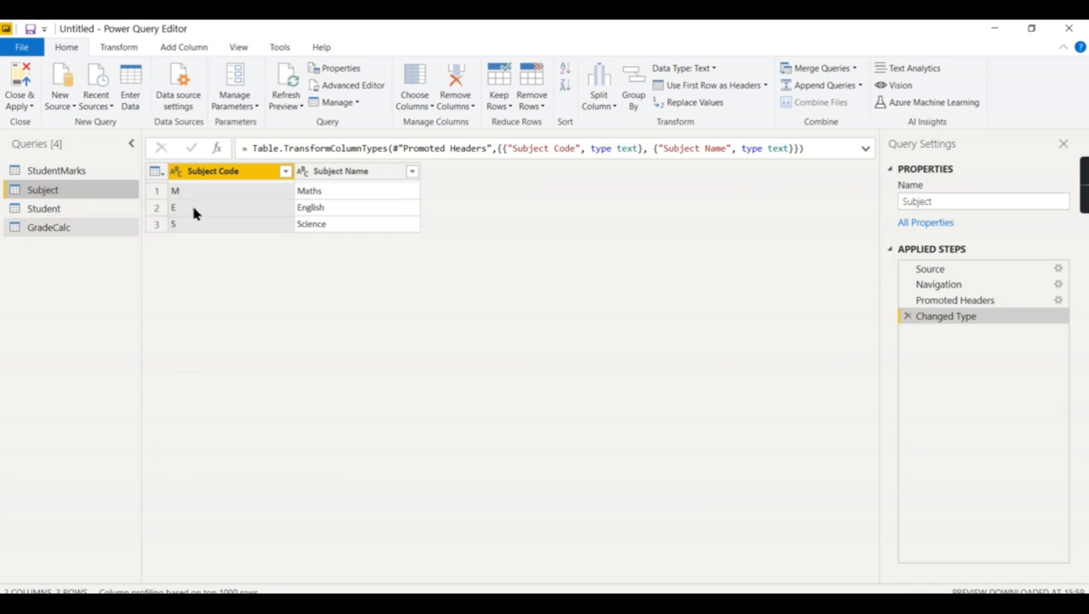
click(39, 210)
click(58, 171)
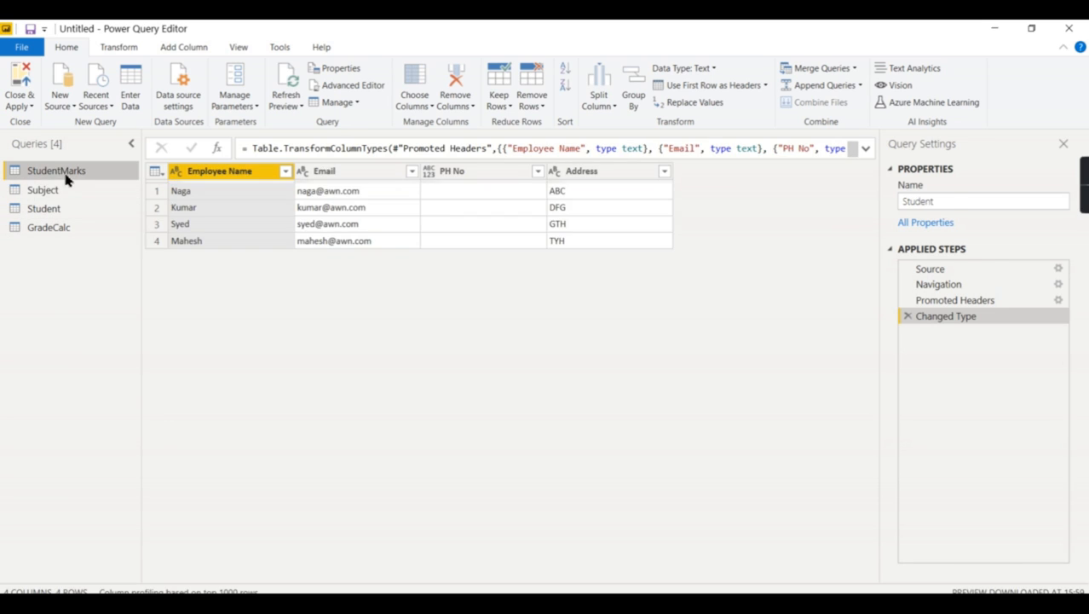
click(73, 227)
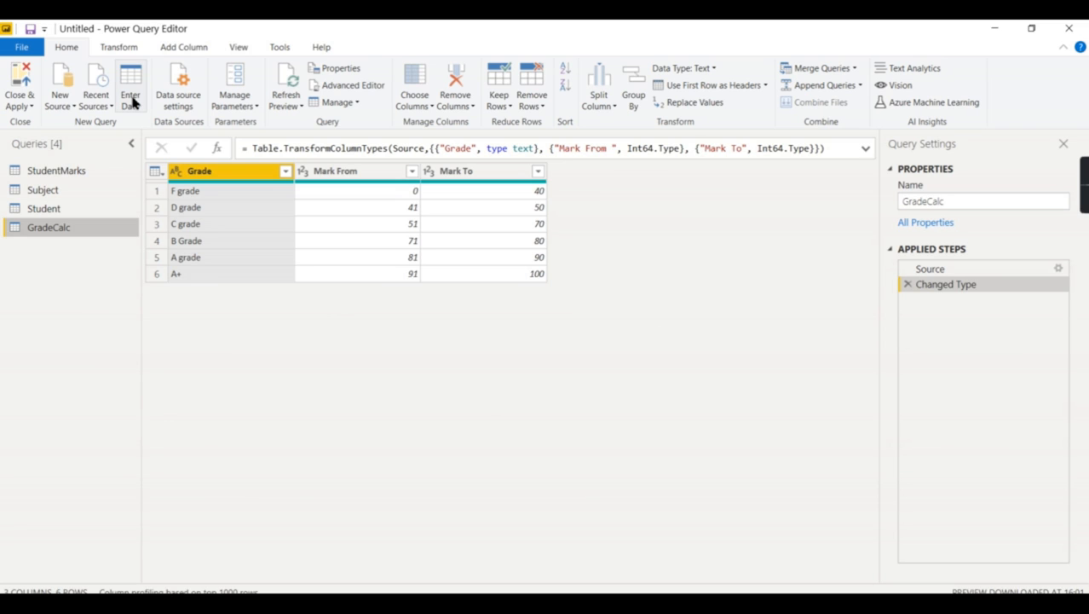
Switch to the Power BI Desktop report window, paste the copied grade ranges as a new table named Grade2, and load it
mouse_move(549, 586)
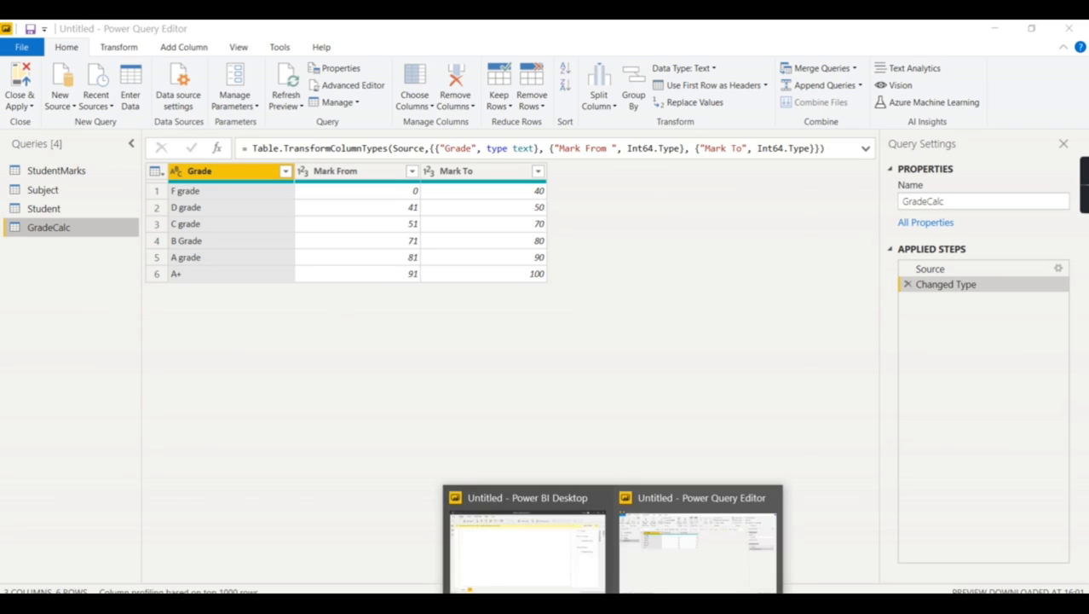
click(547, 585)
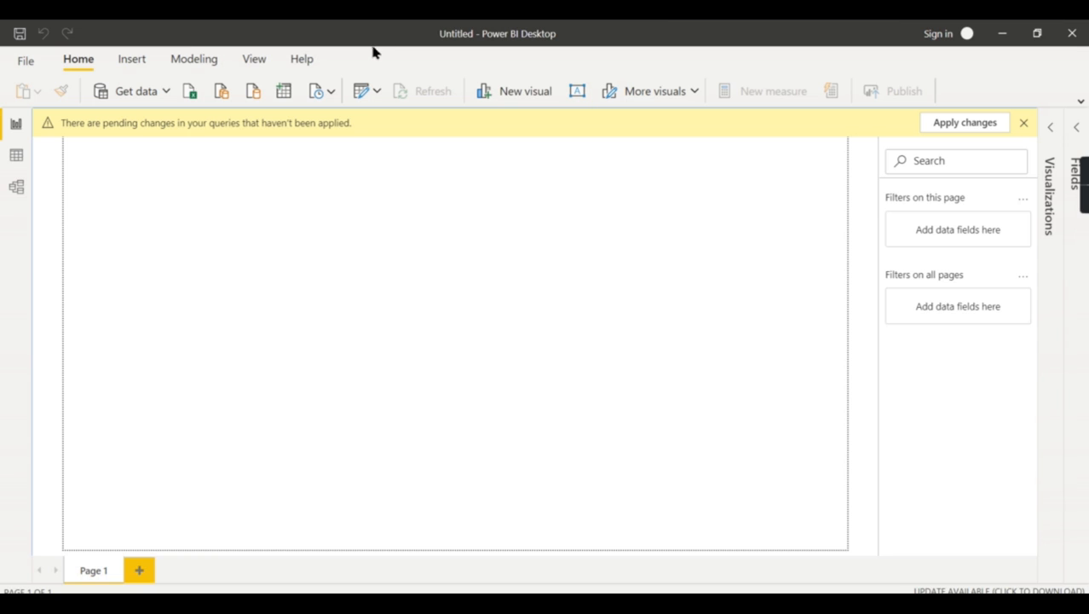
click(376, 94)
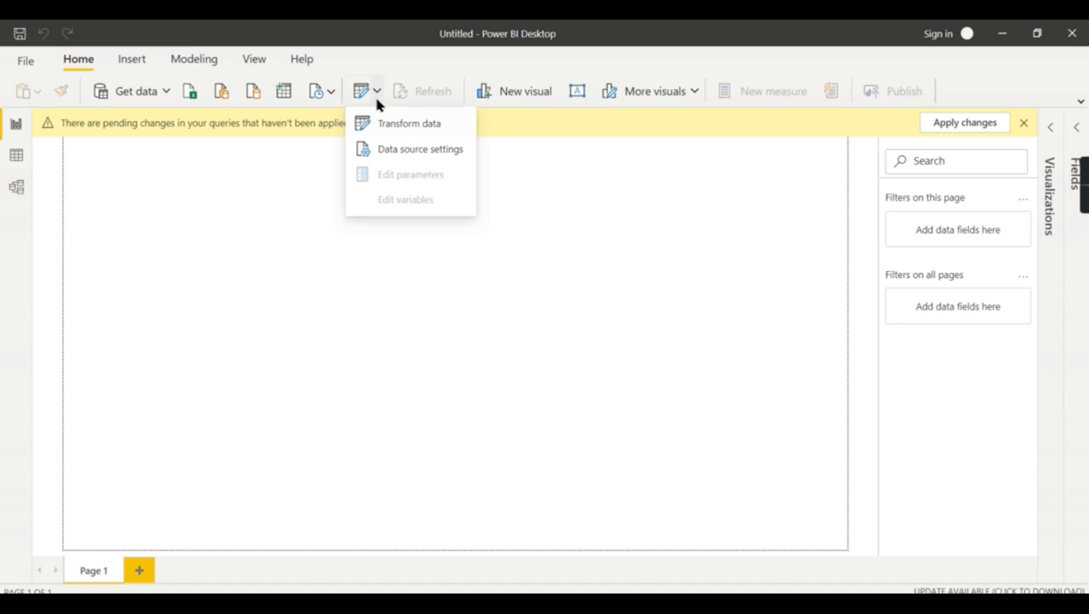
click(501, 260)
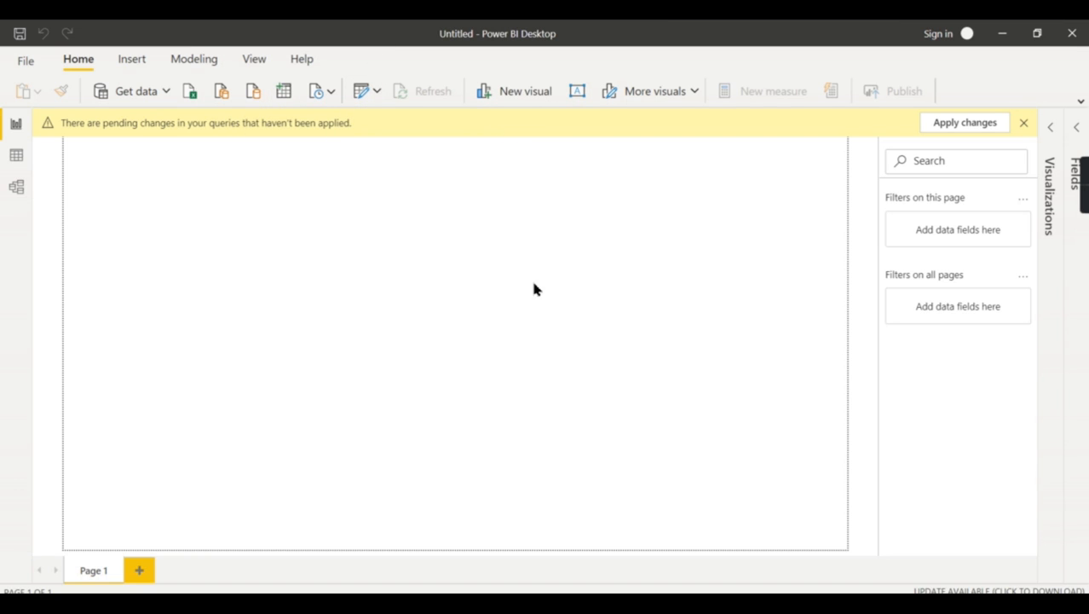
key(ctrl+v)
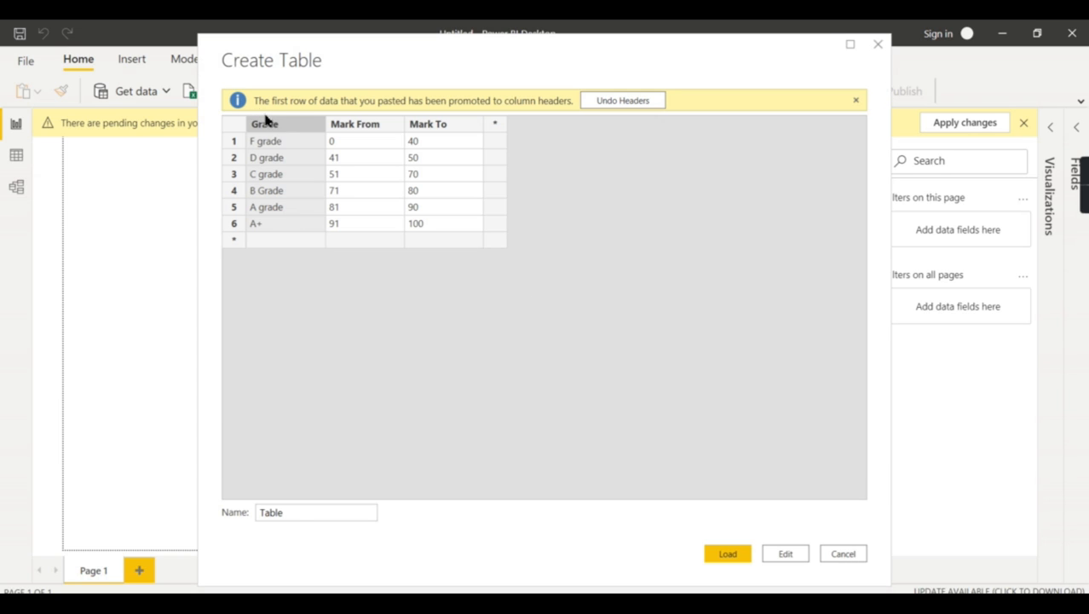
double_click(292, 516)
text(Grade2)
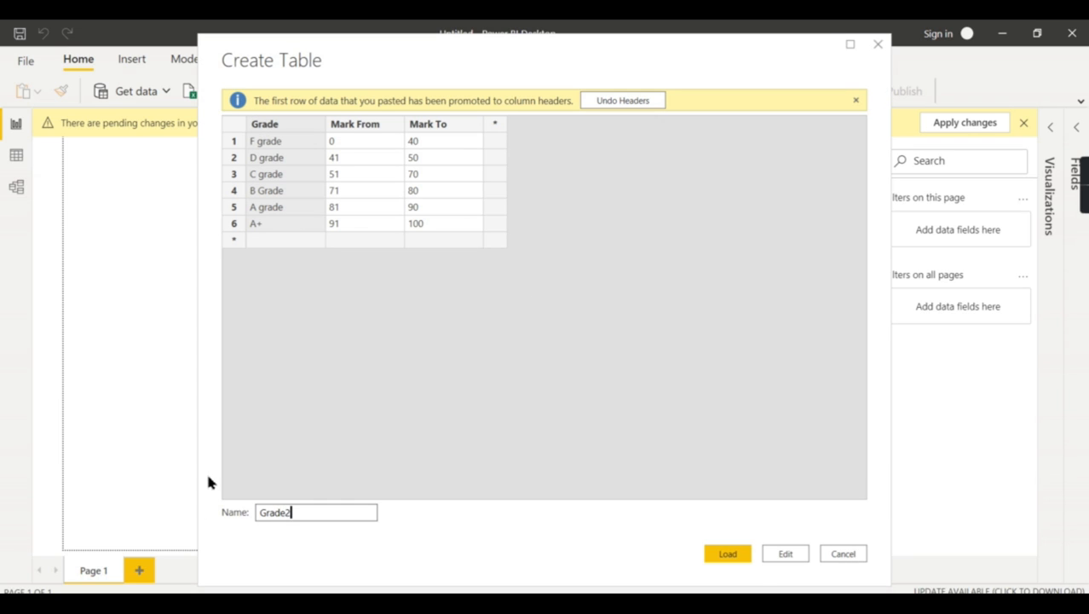
click(734, 557)
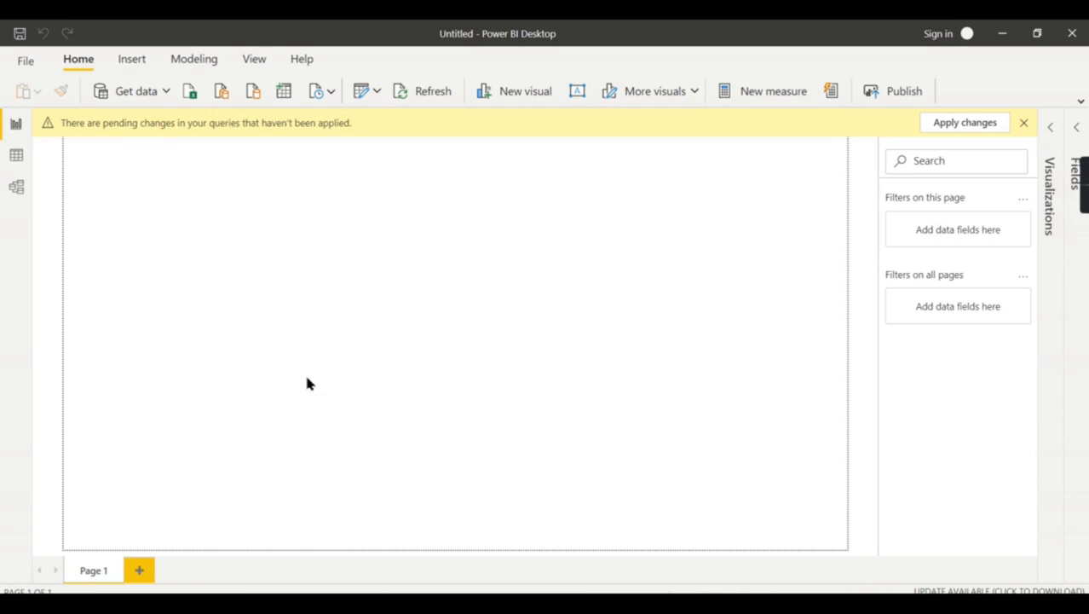
Switch back to the Power Query Editor and compare the Grade2 query with the GradeCalc query
mouse_move(612, 601)
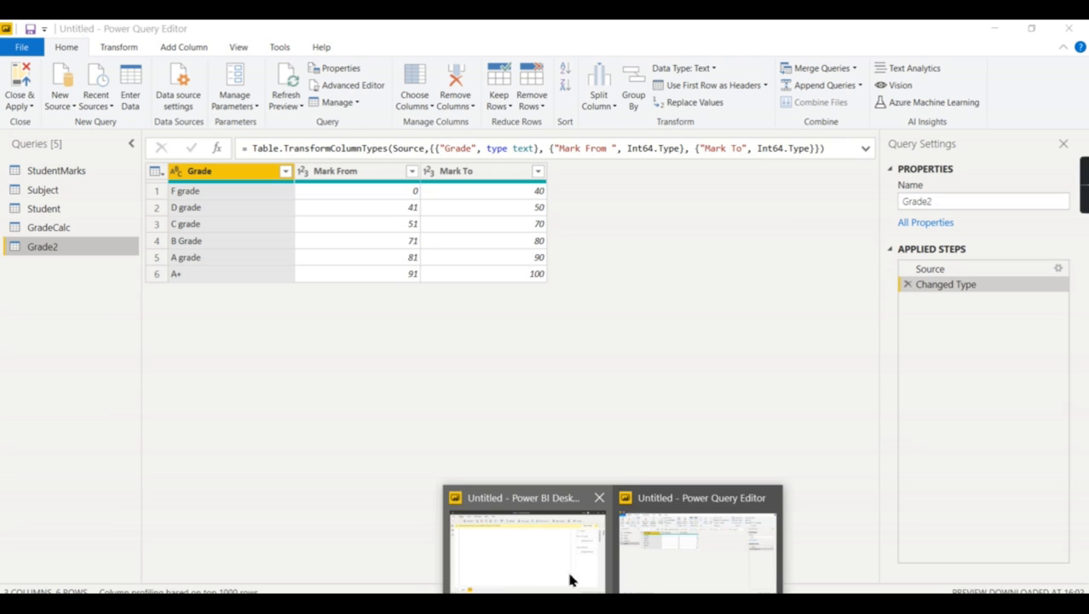
click(671, 570)
click(542, 545)
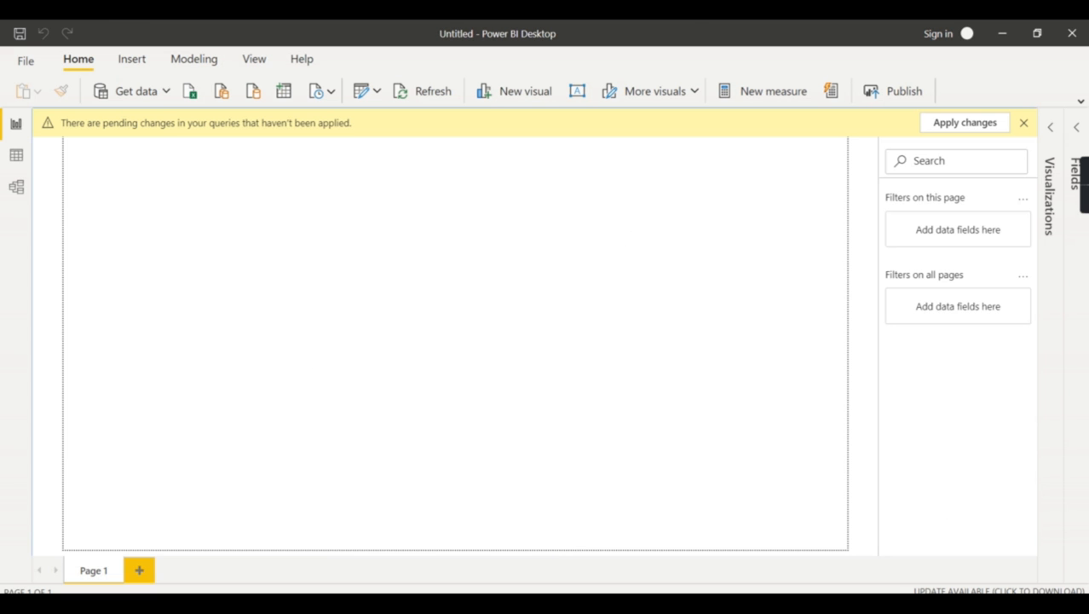
mouse_move(612, 602)
click(670, 580)
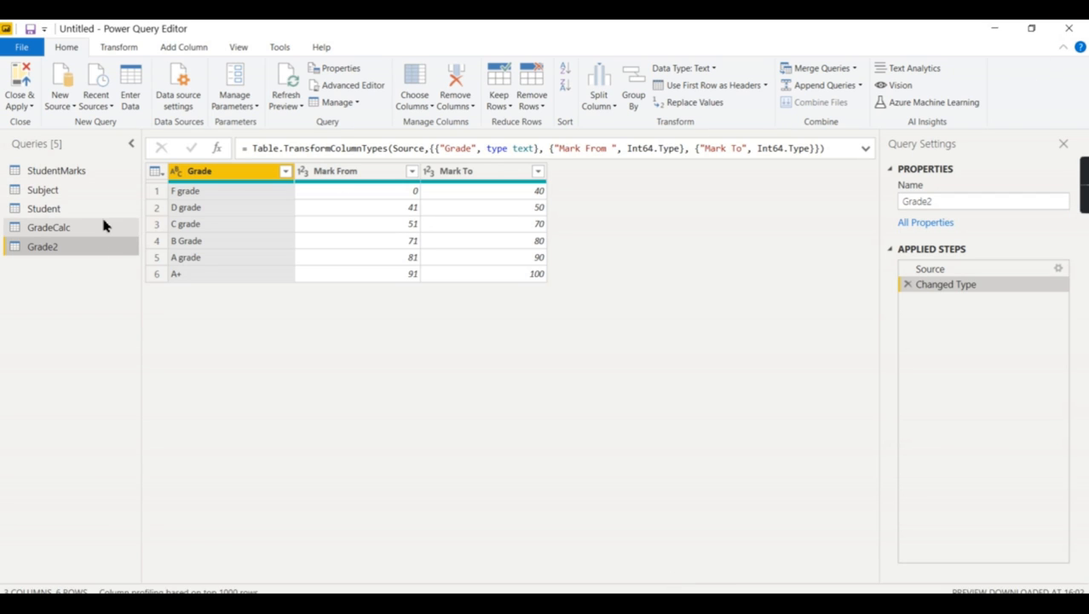
click(102, 228)
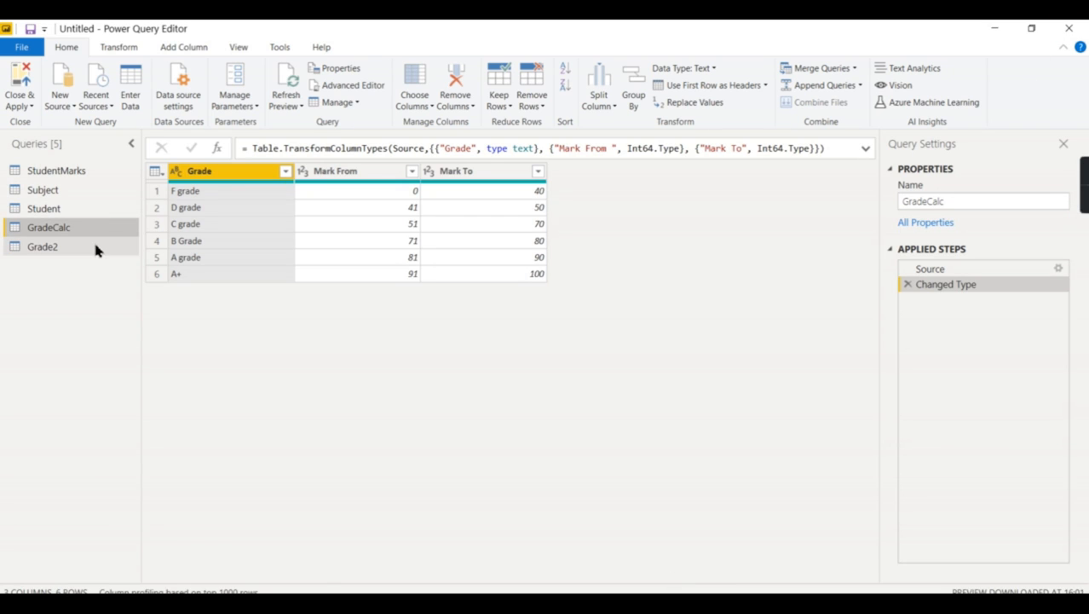